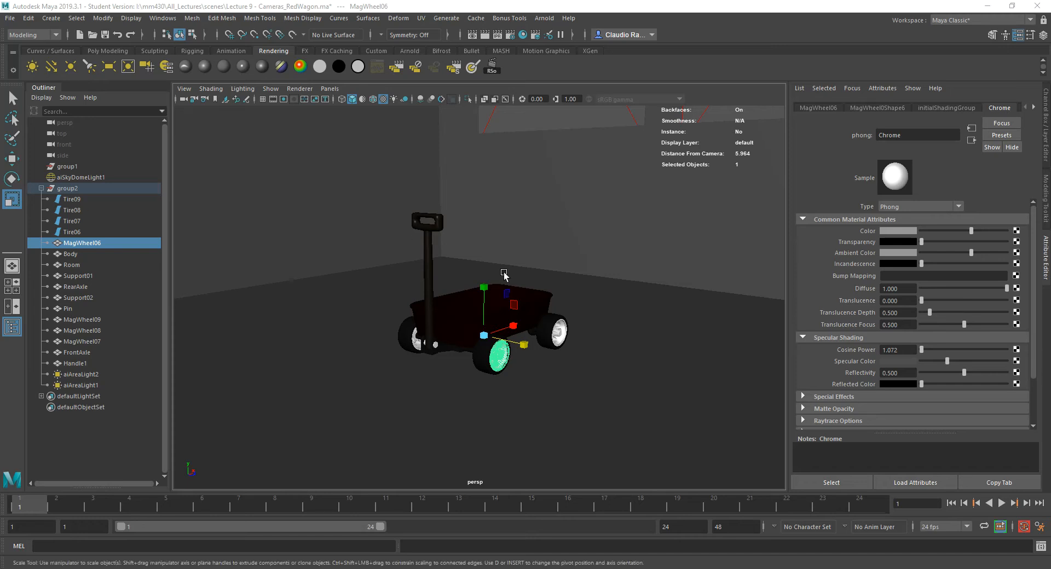
- Select the room mesh and frame it in the top, front and side views of the four-view layout
click(488, 226)
key(space)
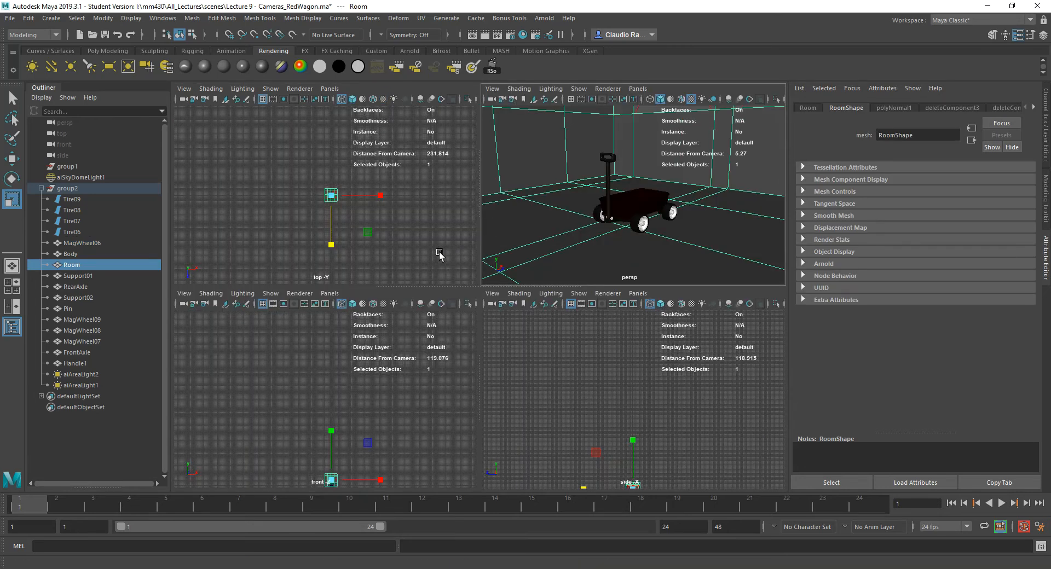
key(f)
key(f)
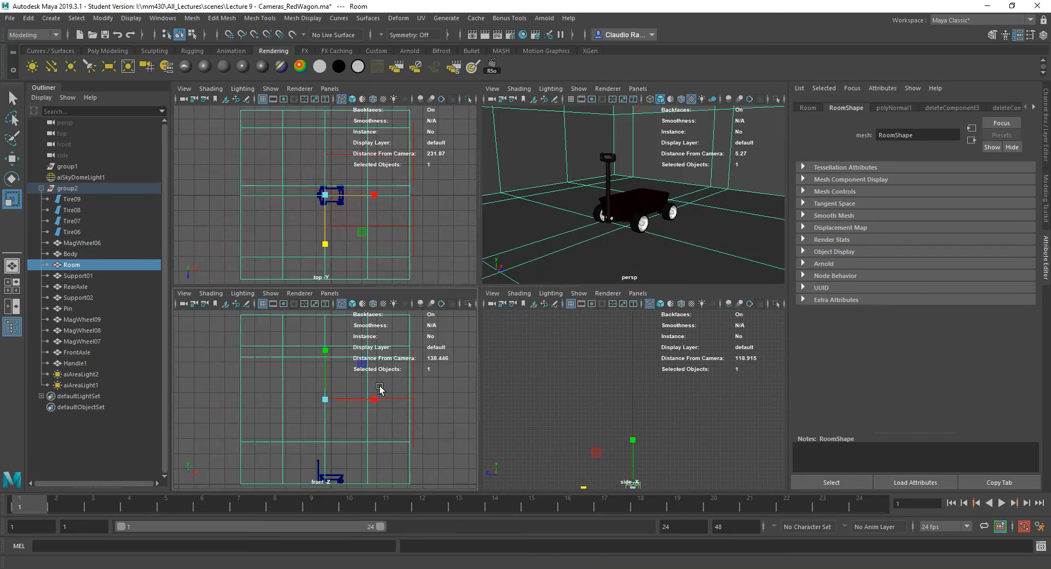
key(f)
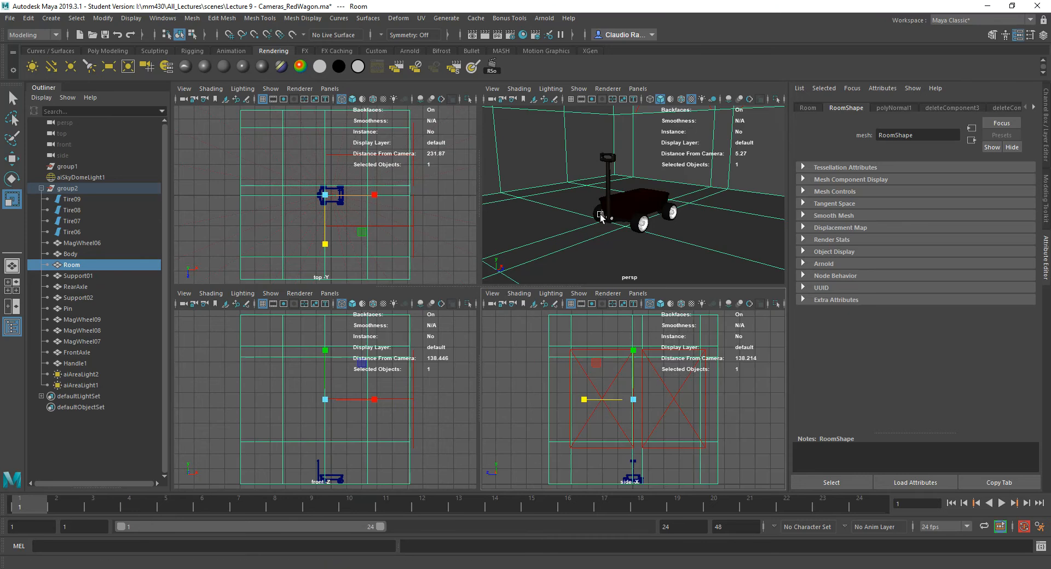
- Turn off the Object Details heads-up display in the viewports
click(131, 19)
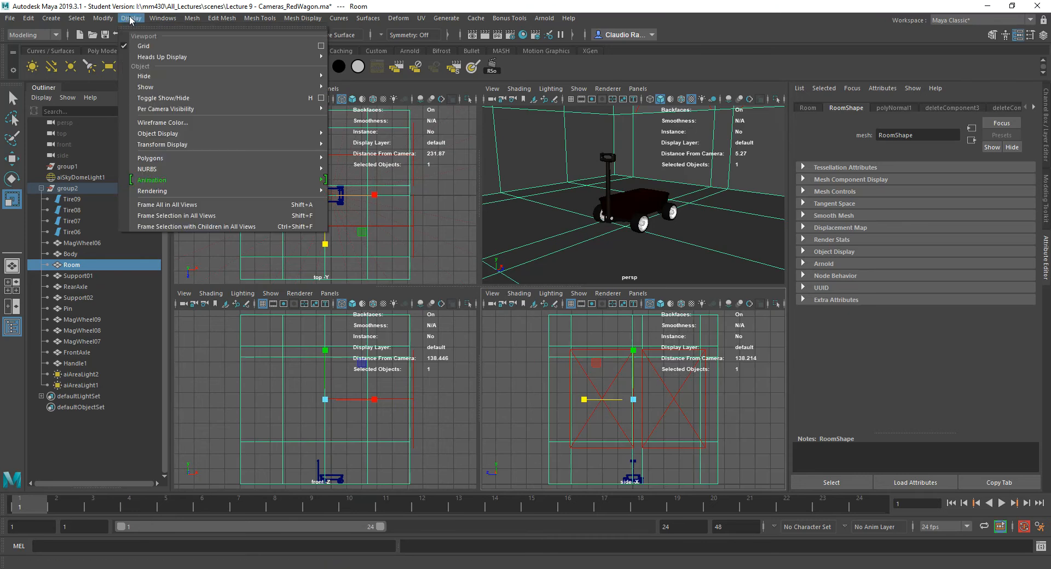
mouse_move(175, 60)
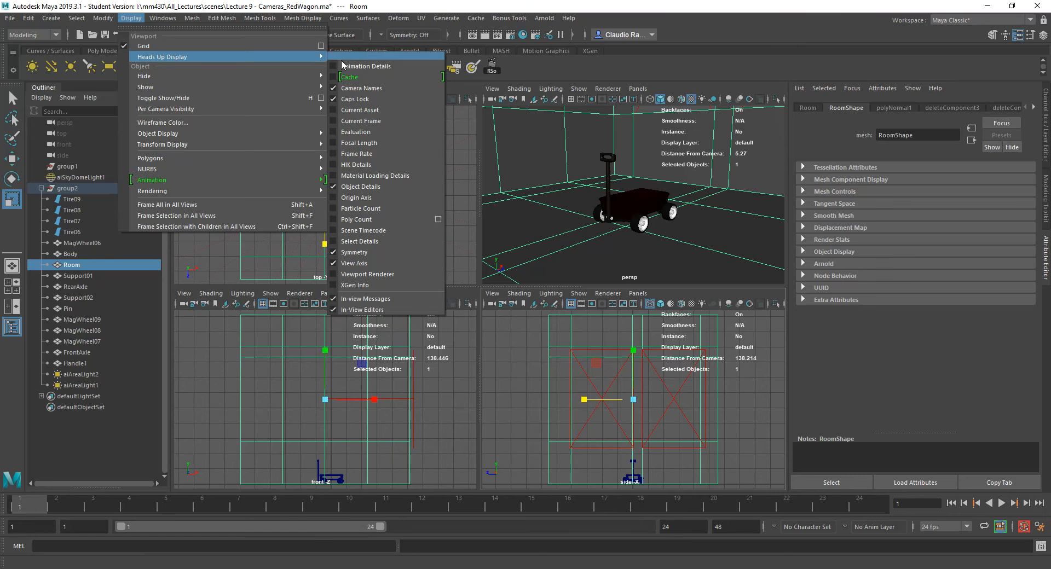
click(386, 188)
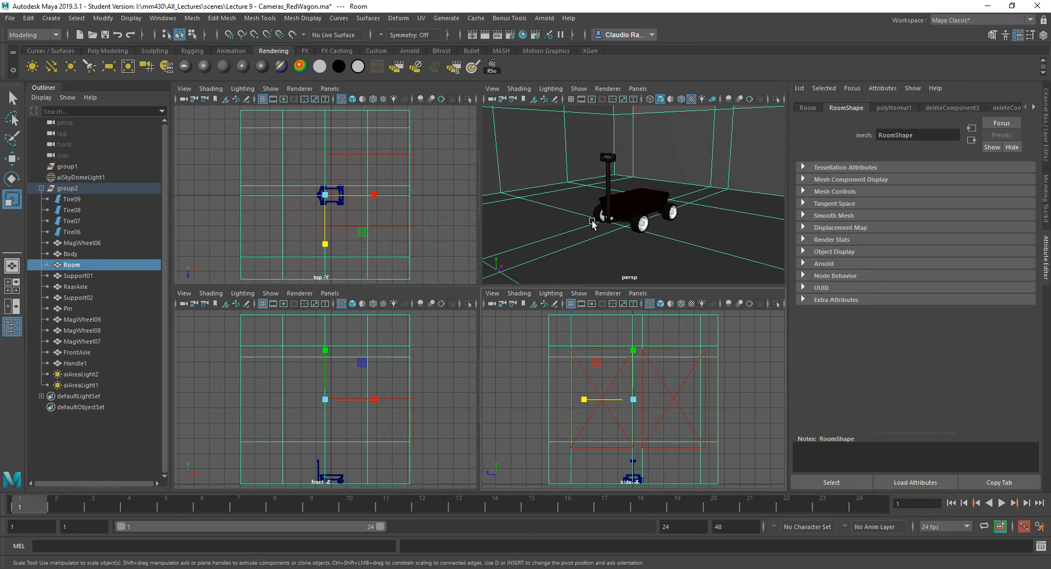
- Maximize the perspective view and inspect the wagon in the room from several angles and distances
key(space)
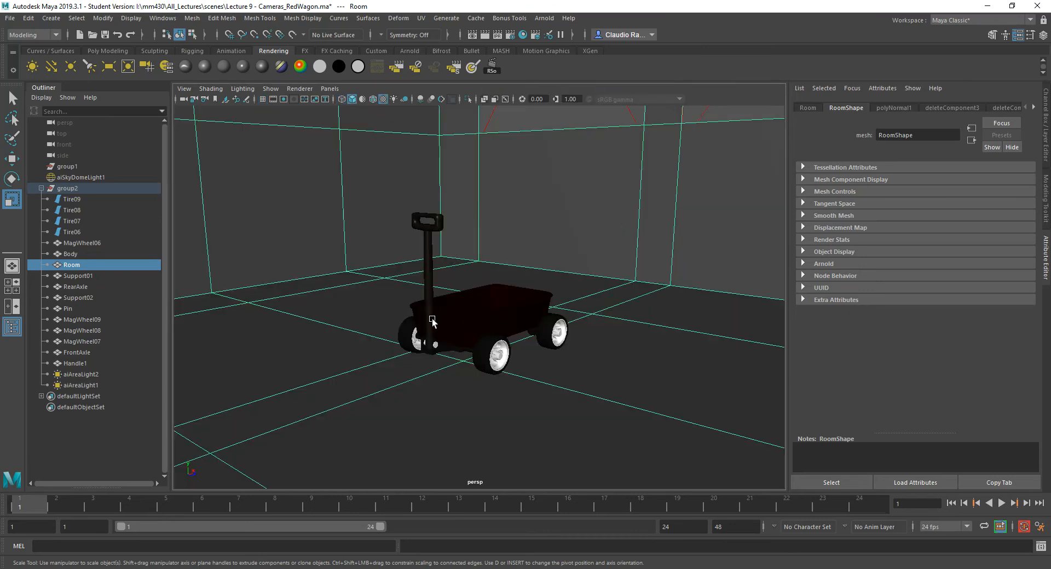
mouse_move(397, 340)
alt+mouse_down()
mouse_move(423, 349)
mouse_move(370, 345)
mouse_move(394, 346)
alt+mouse_up()
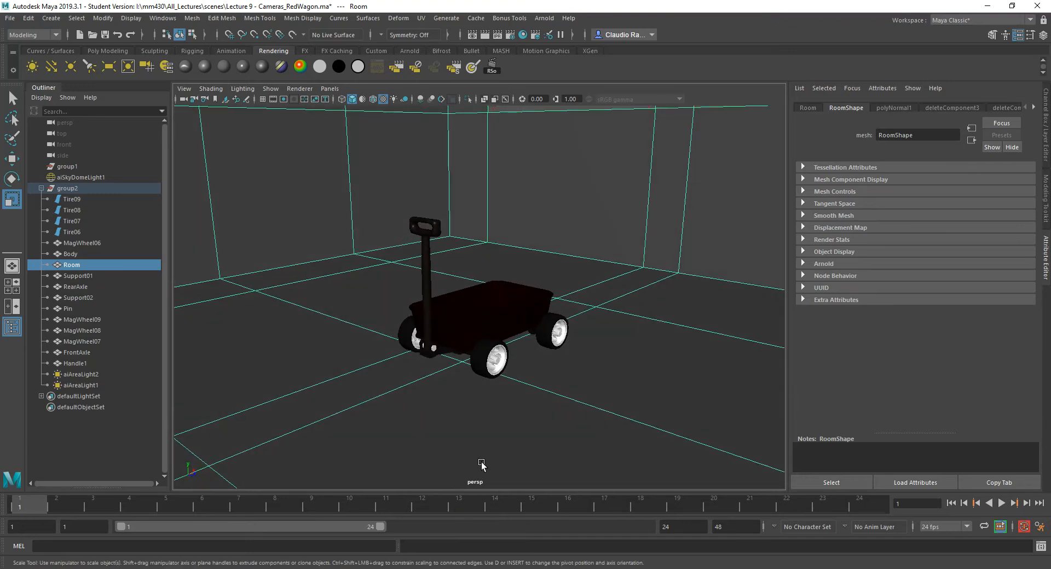
scroll(487, 388, up, 6)
scroll(484, 383, down, 8)
alt+middle_drag(487, 380, 512, 363)
alt+right_drag(512, 364, 492, 387)
scroll(492, 386, down, 1)
mouse_move(492, 404)
alt+mouse_down()
mouse_move(508, 410)
mouse_move(497, 404)
alt+mouse_up()
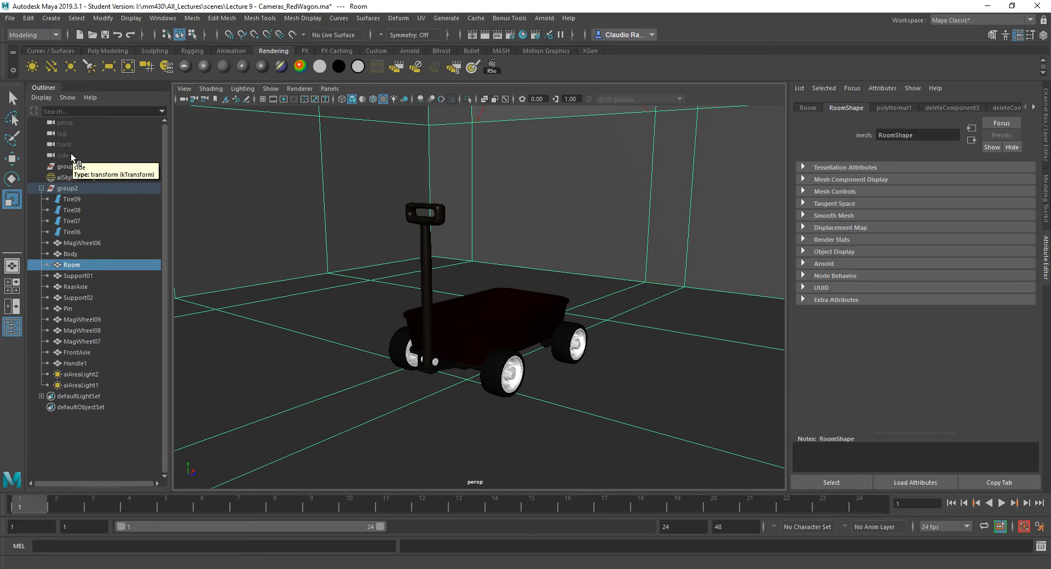
click(51, 18)
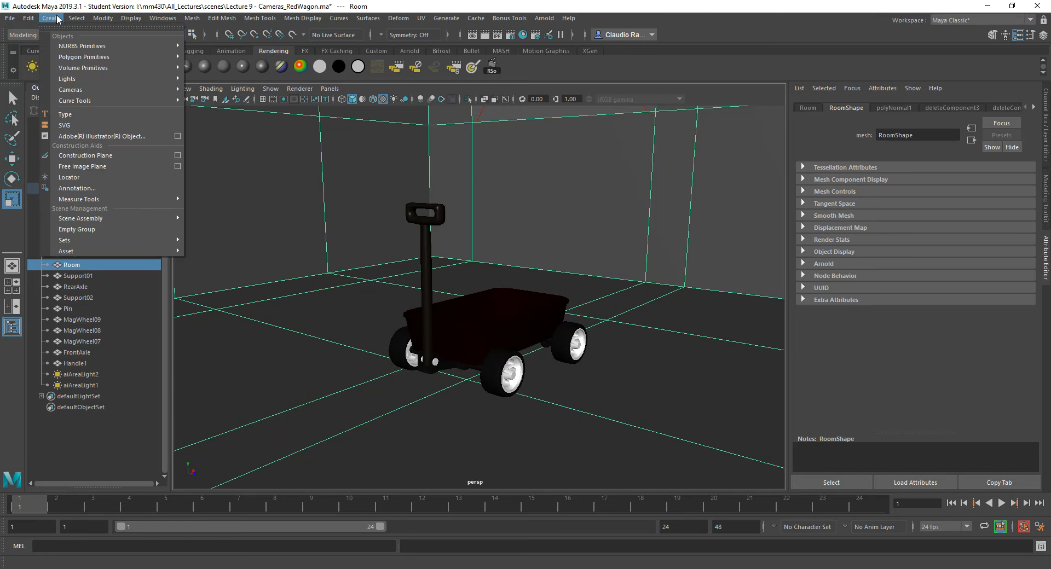
mouse_move(81, 86)
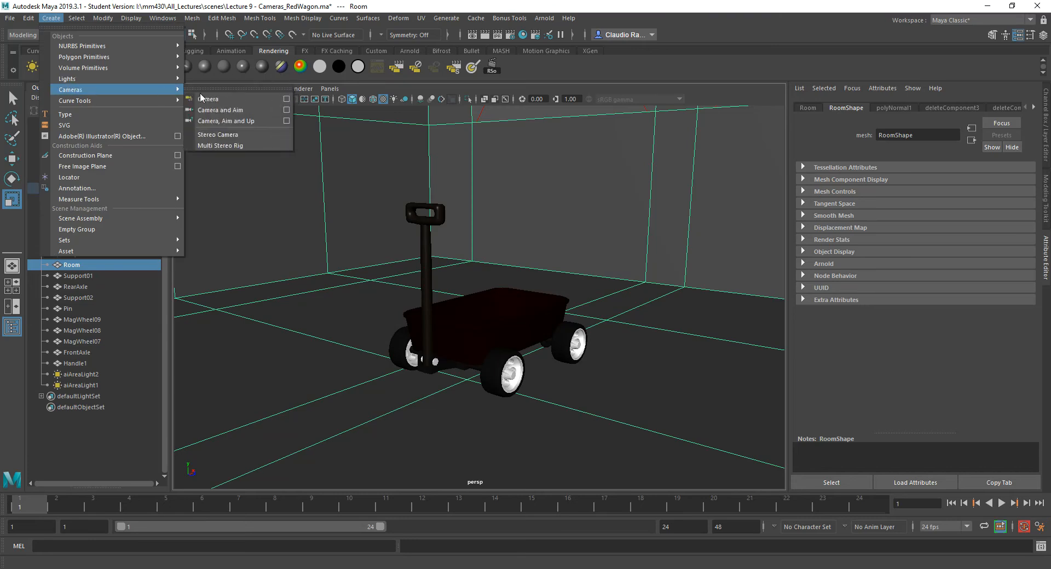
click(215, 4)
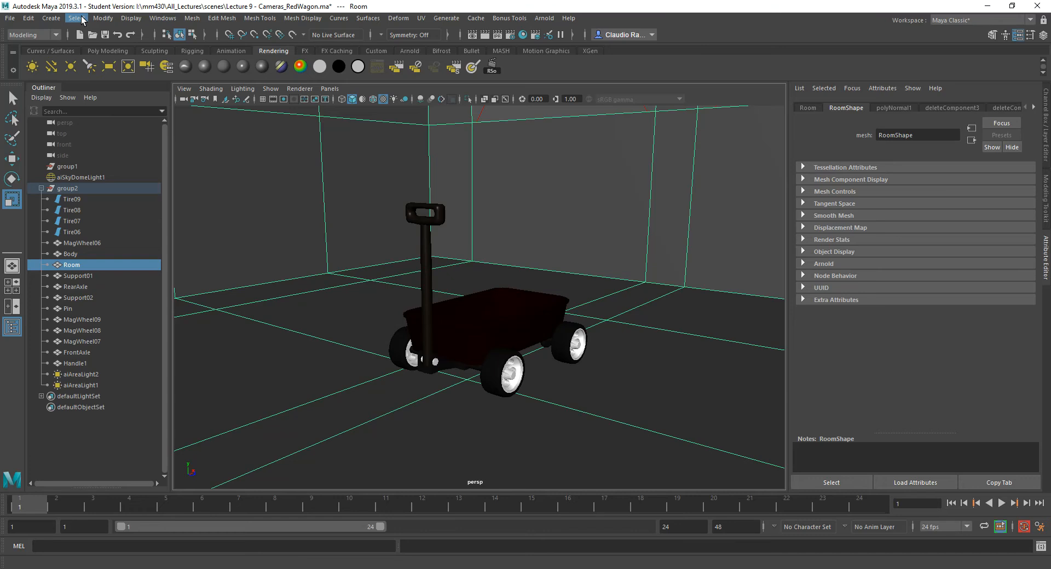
- Create a basic one-node camera and raise it along Y to about 0.87
click(51, 18)
mouse_move(114, 89)
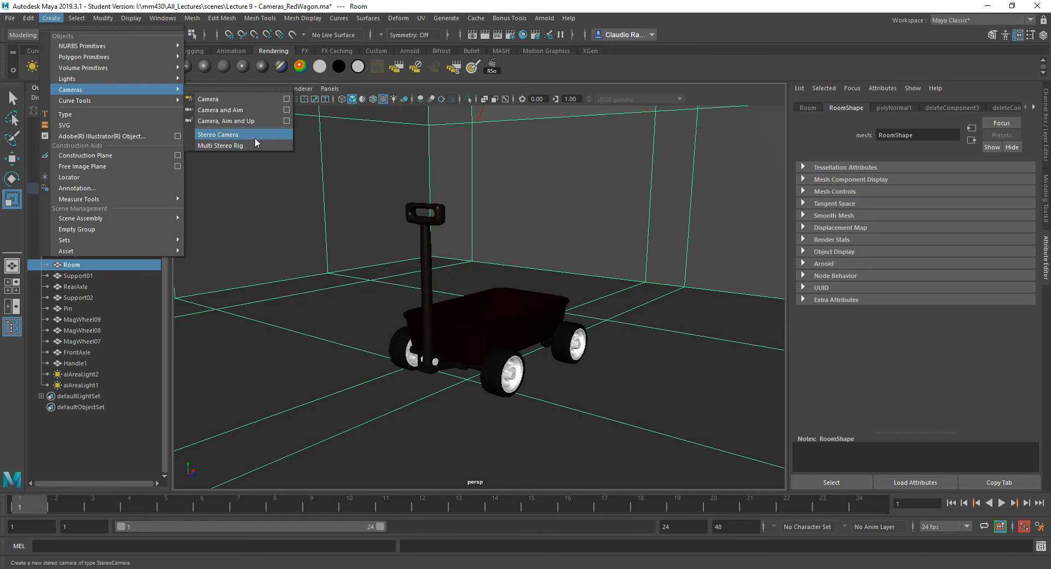
click(234, 98)
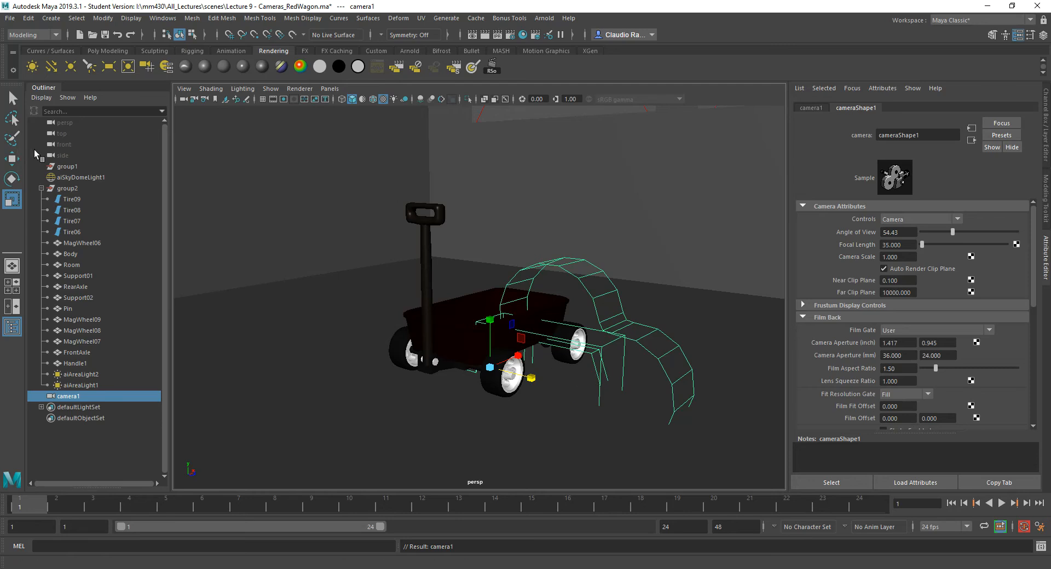
key(w)
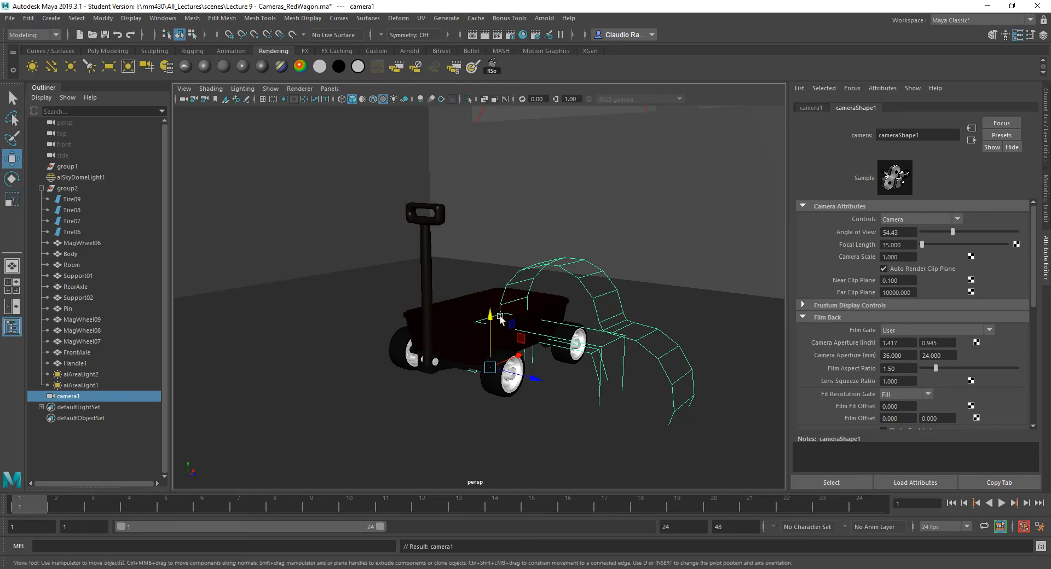
drag(489, 320, 491, 226)
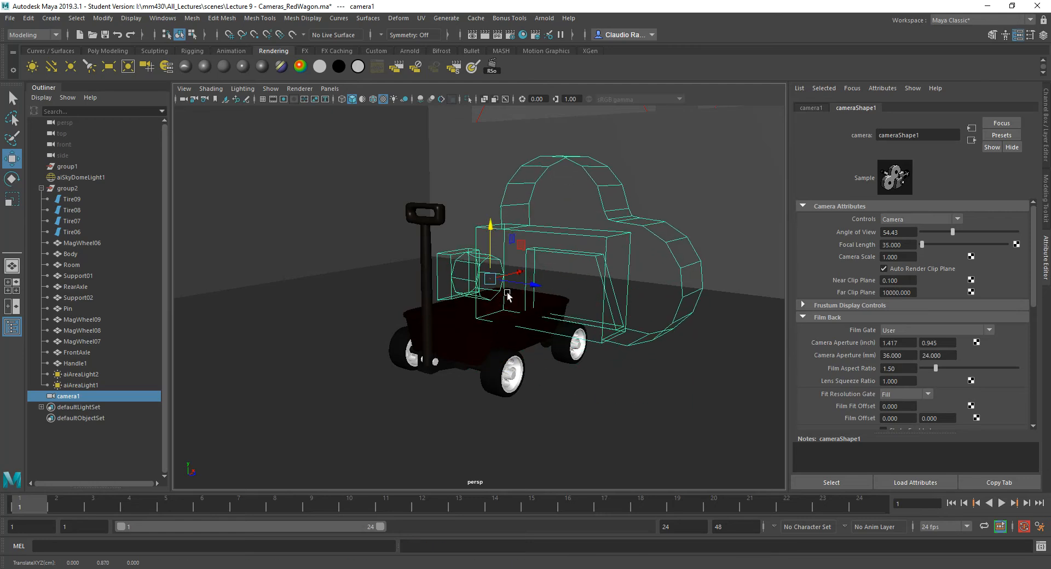
- Move the new camera along Z, away from the centre of the wagon
drag(532, 292, 541, 314)
scroll(586, 301, down, 1)
scroll(587, 300, down, 2)
scroll(578, 310, up, 1)
scroll(540, 314, down, 1)
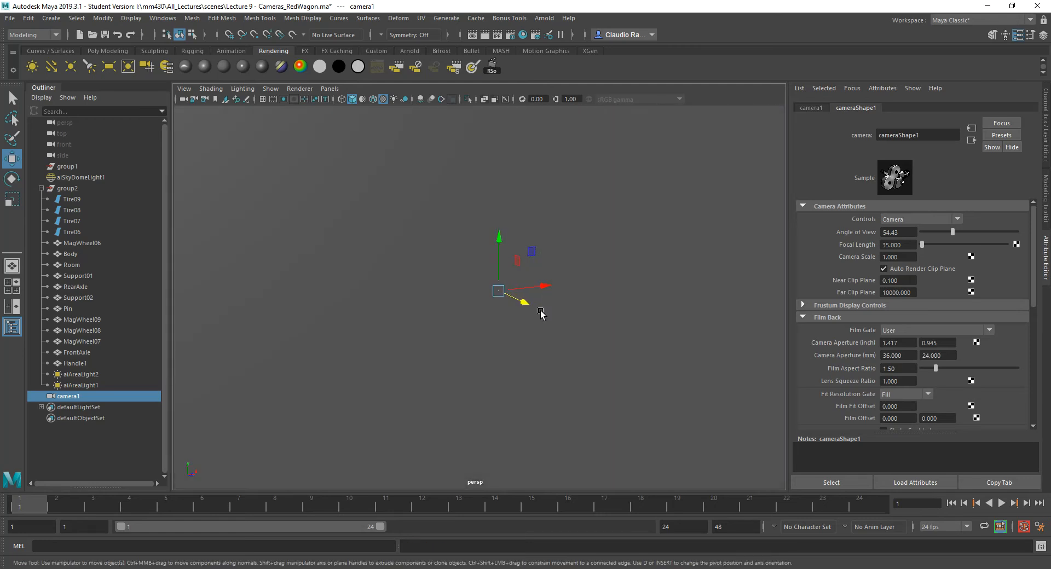
scroll(542, 315, up, 3)
drag(541, 299, 557, 307)
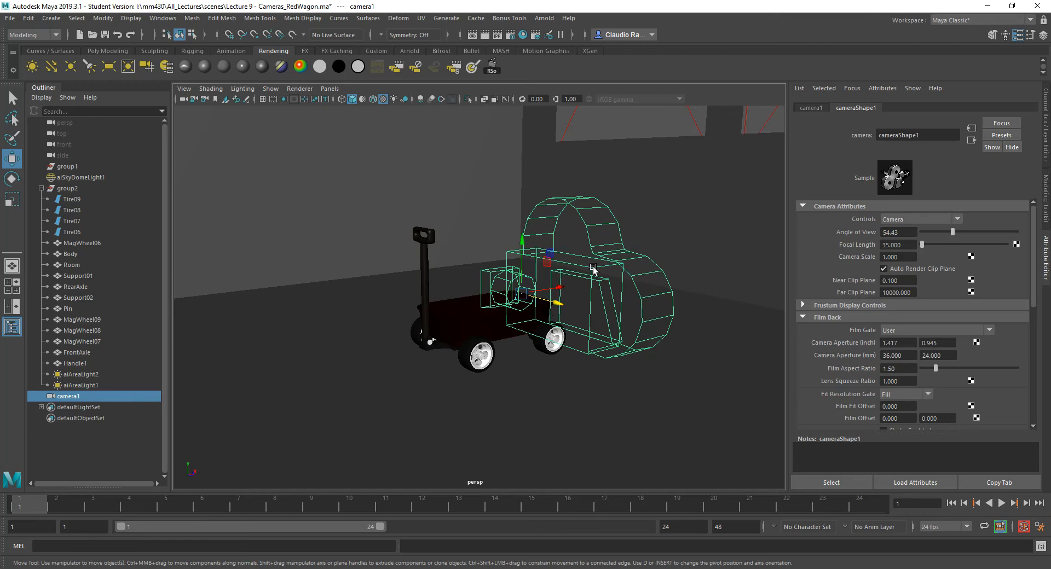
- Scale the camera uniformly to about 0.681 and move it along Z to about 1.015
key(r)
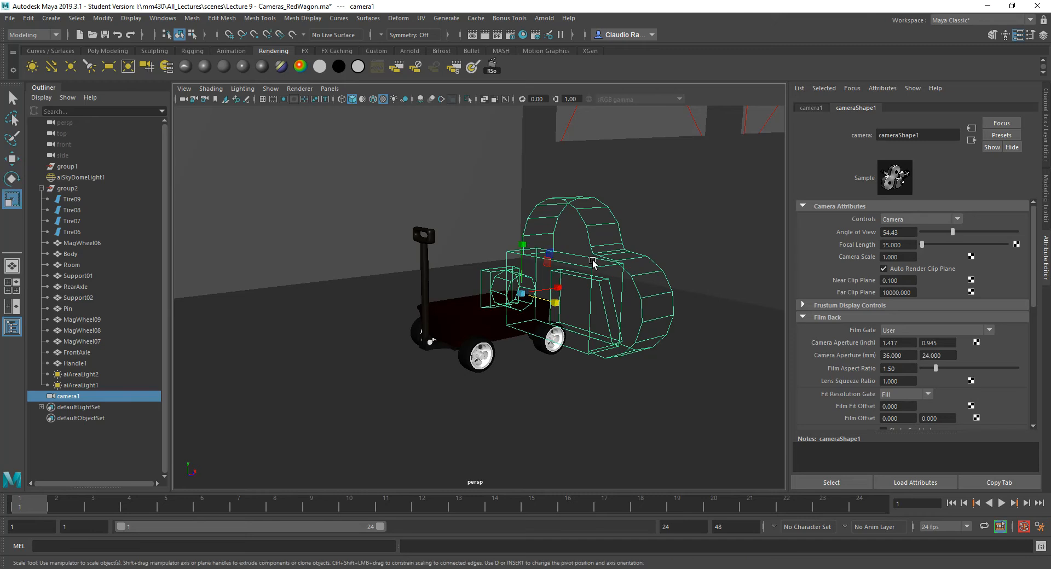
drag(520, 296, 401, 340)
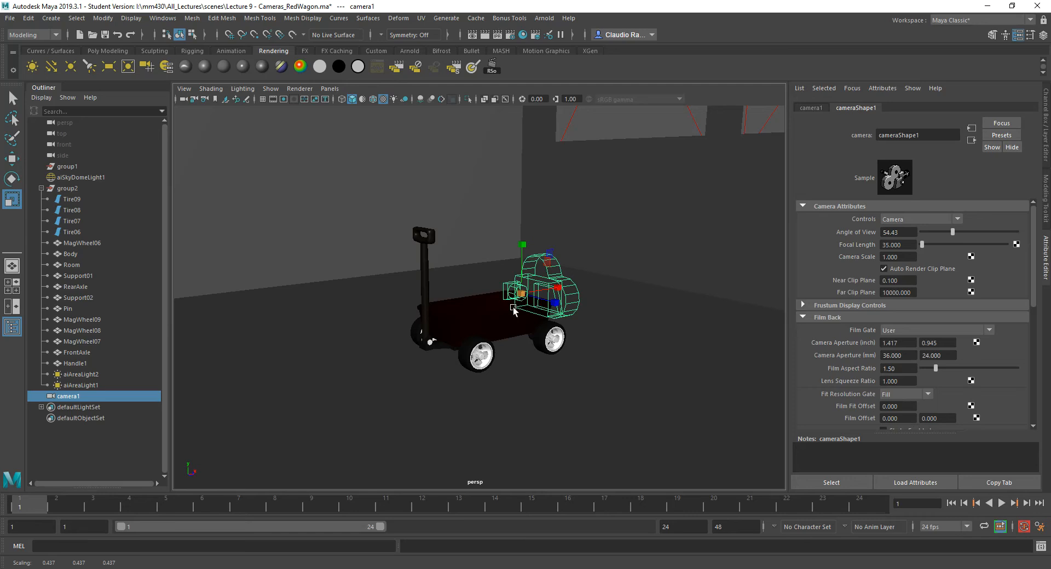
key(ctrl+z)
drag(517, 300, 467, 336)
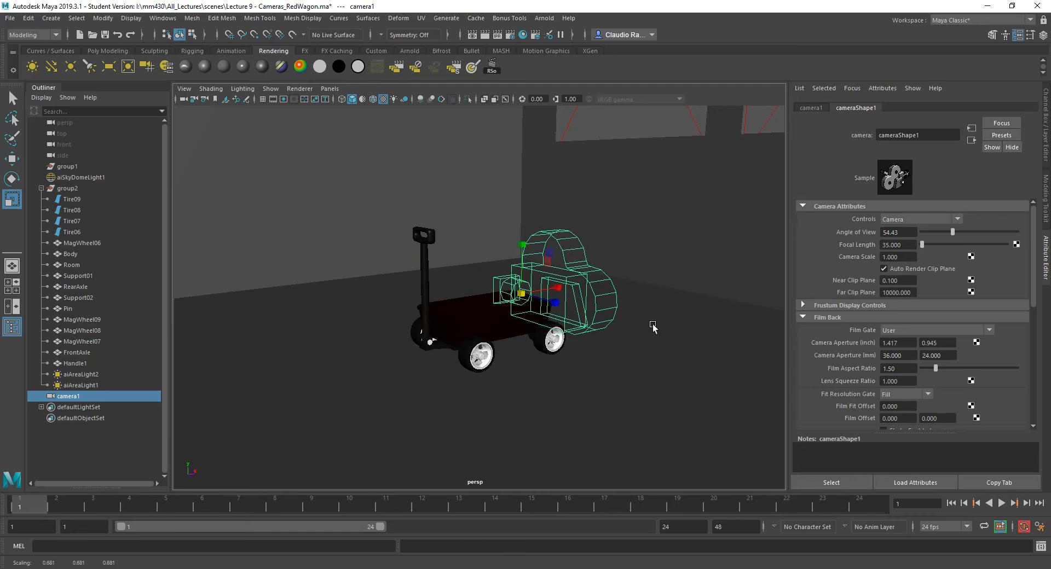
key(w)
drag(559, 314, 581, 319)
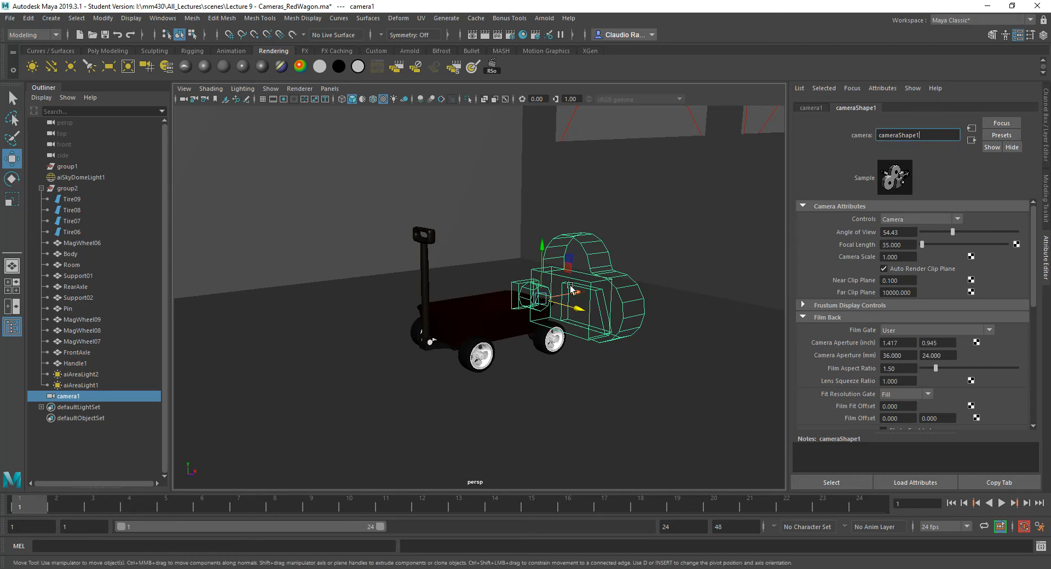
- Rename the camera's transform node as CUCam and review the name of its shape node
click(811, 107)
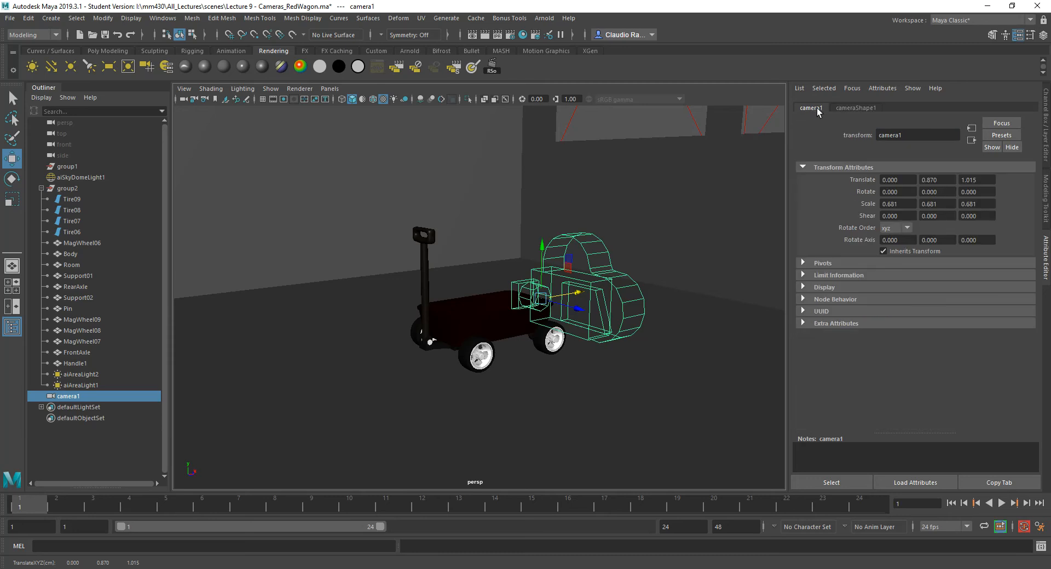
drag(909, 135, 829, 139)
text(CUCam)
key(Return)
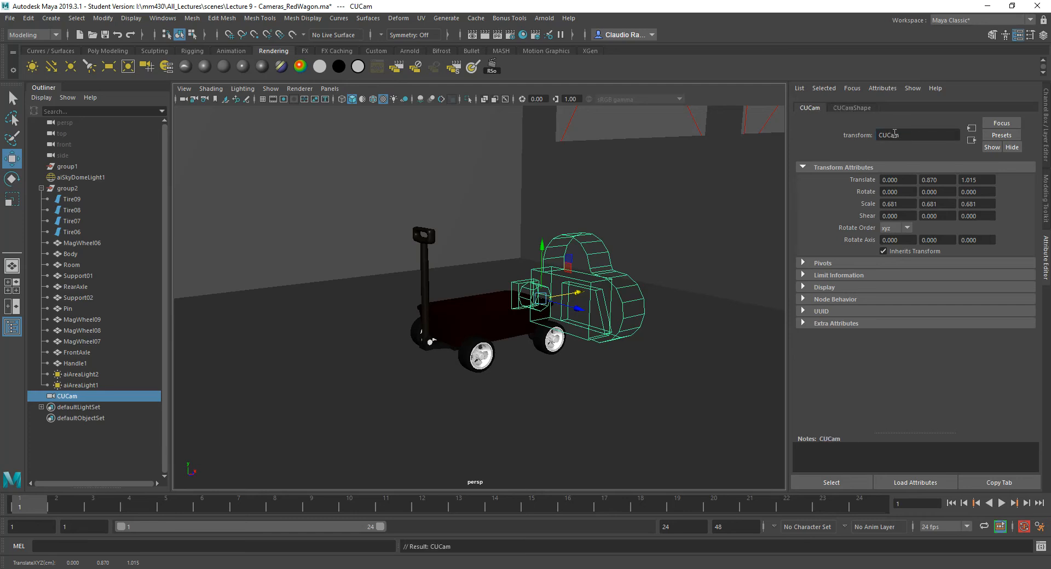
double_click(907, 134)
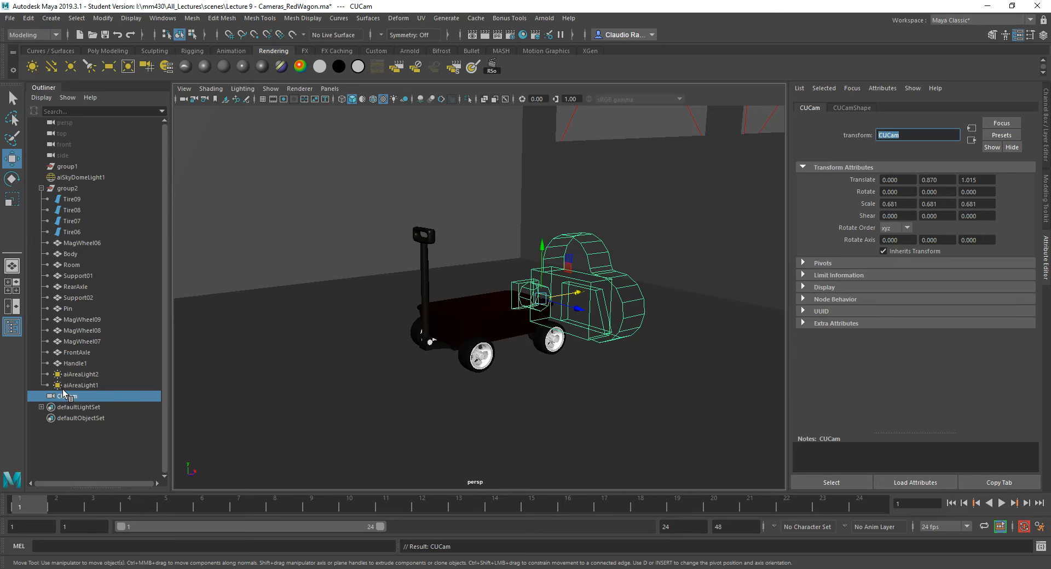
click(862, 108)
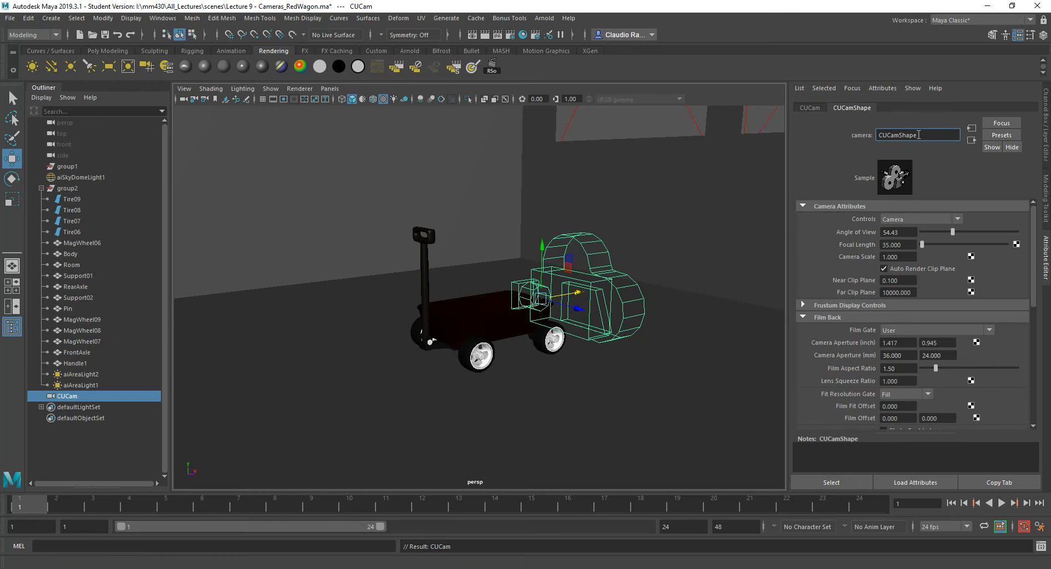
drag(893, 135, 846, 142)
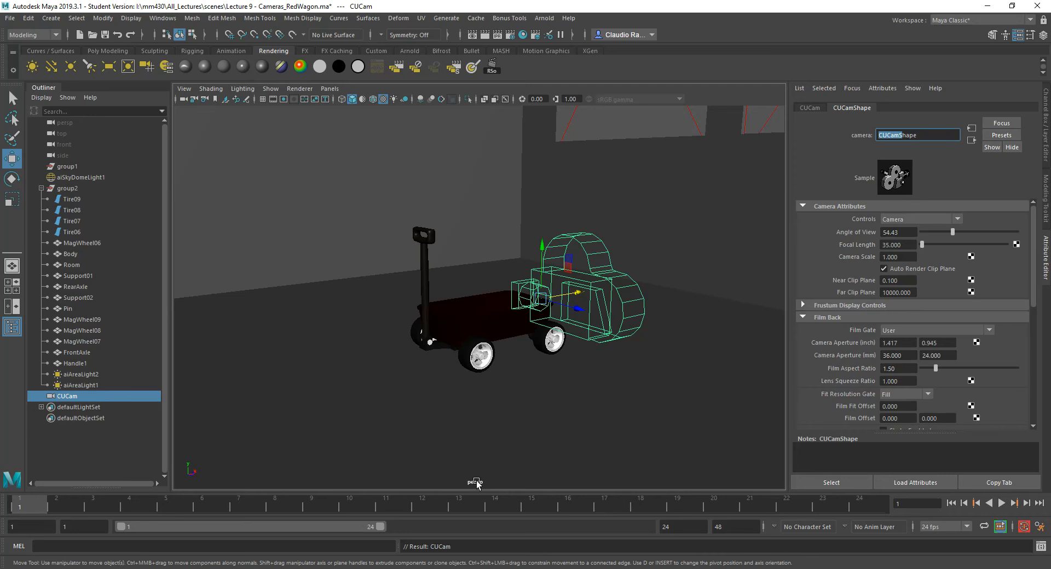
- Look through CUCam in the viewport and dolly it back until the whole wagon is in frame
click(329, 89)
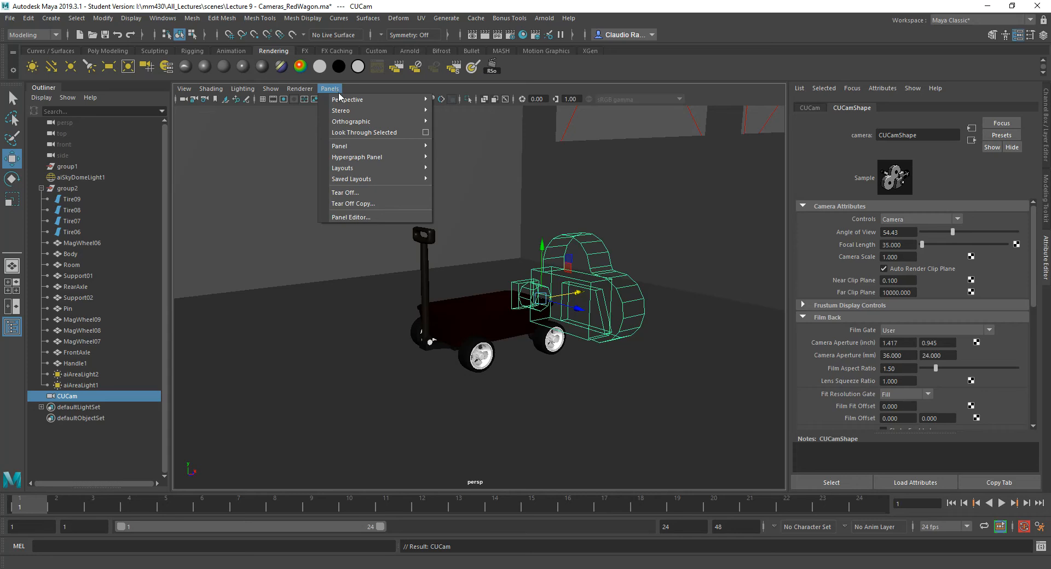
mouse_move(344, 101)
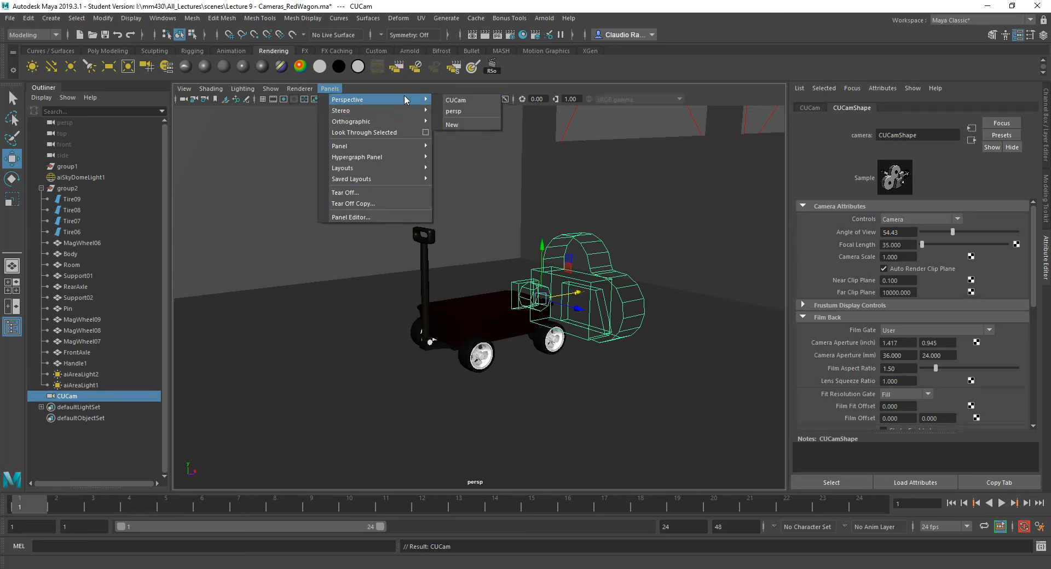
click(463, 102)
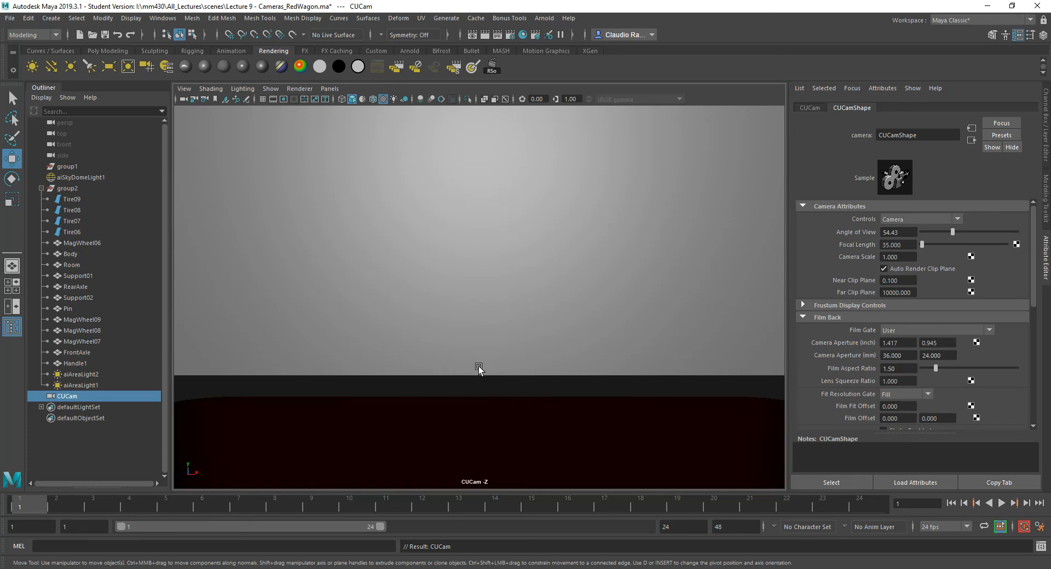
scroll(462, 348, down, 6)
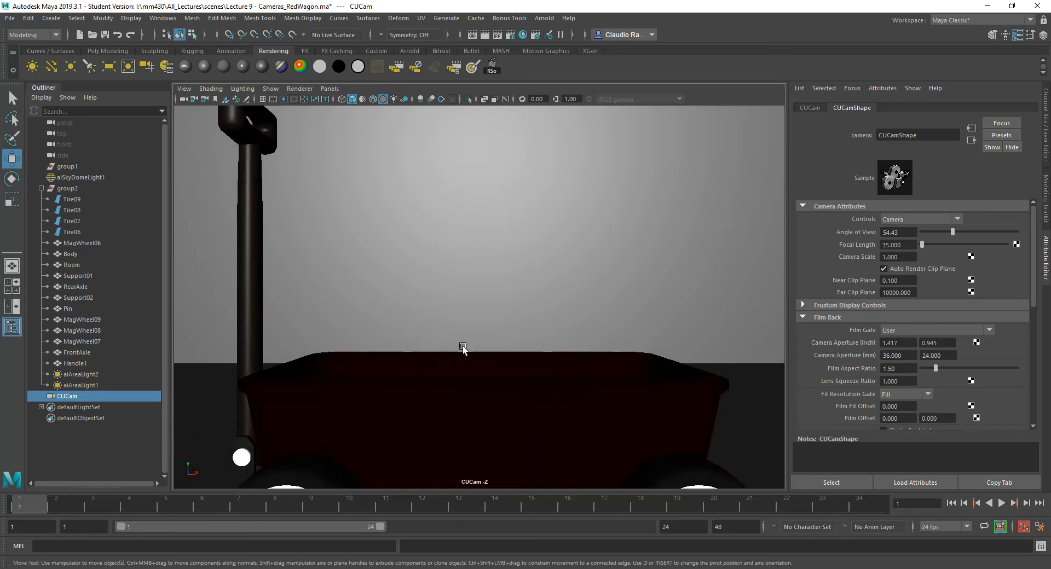
scroll(462, 347, down, 1)
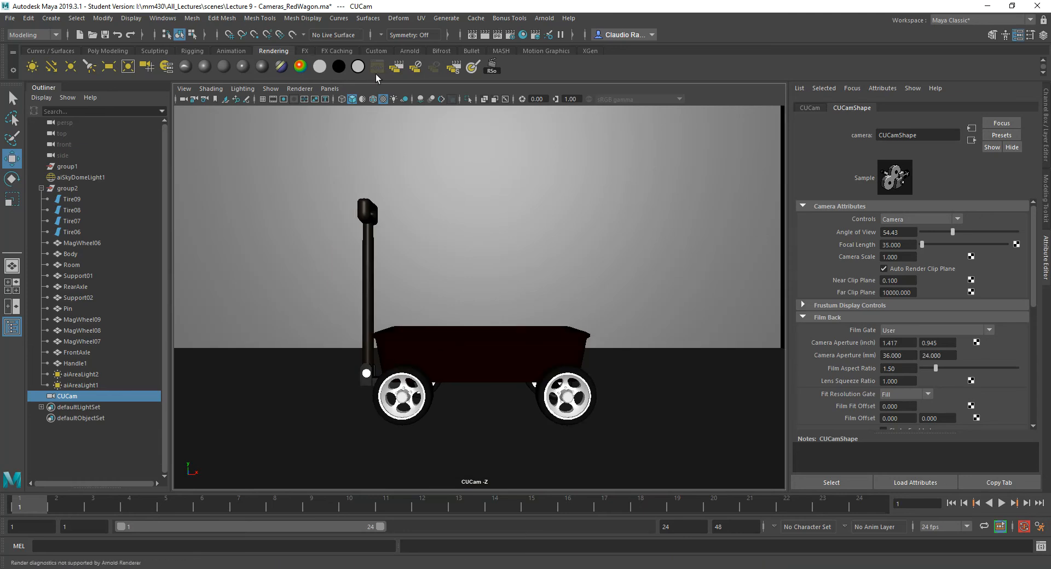
- Switch to the four-view layout and dolly CUCam slightly closer to the wagon
click(330, 89)
click(374, 5)
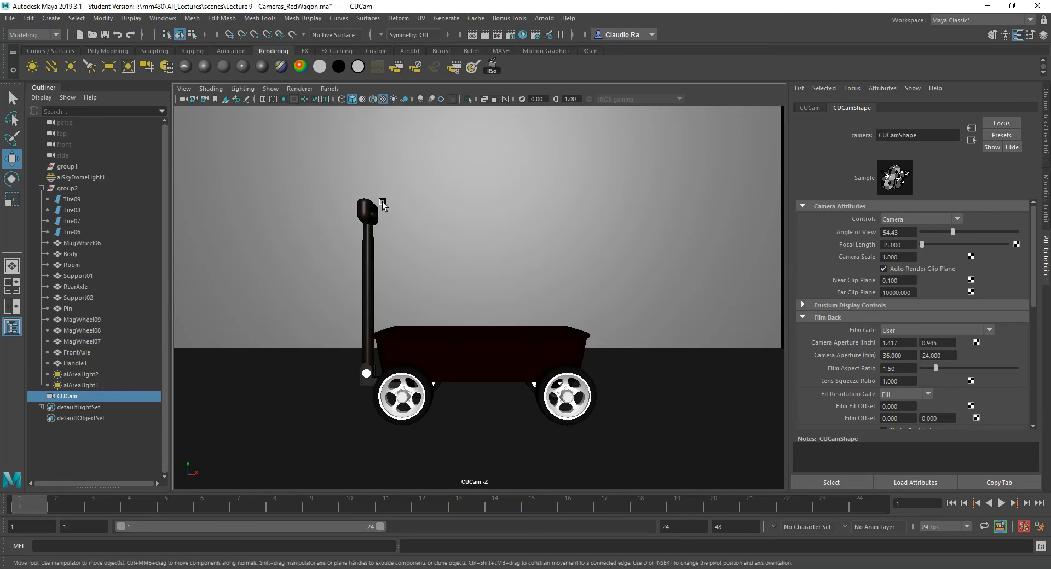
key(space)
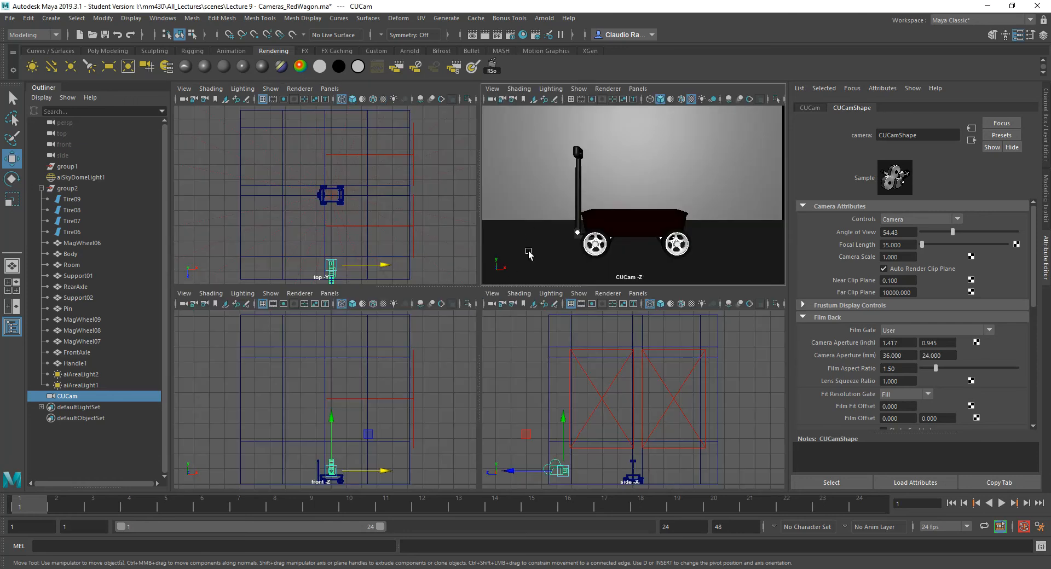
scroll(625, 219, up, 2)
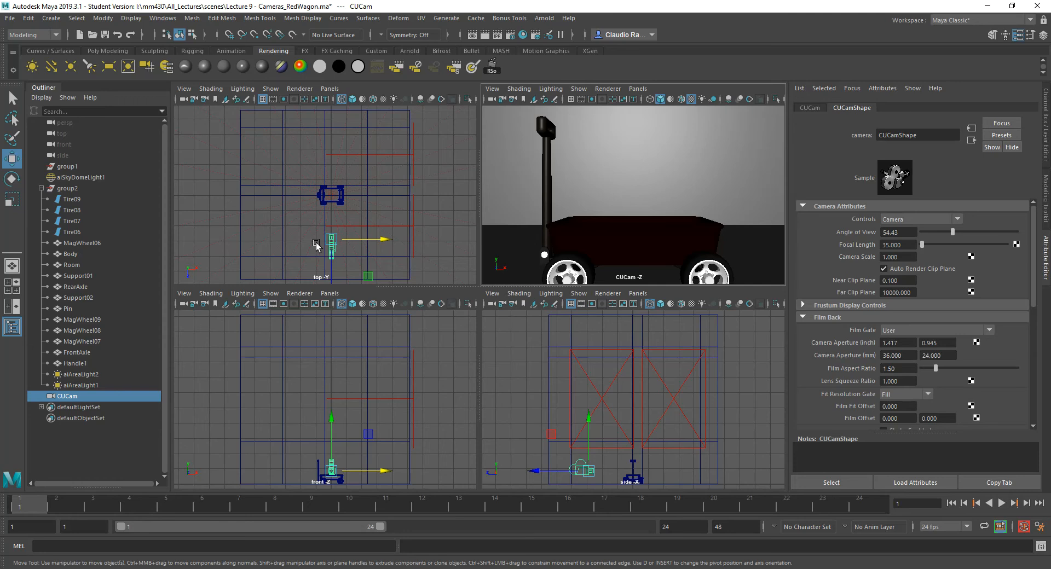
- Dolly CUCam in and back from the wagon, and orbit and pan it to view the wagon from its handle side
scroll(622, 234, up, 3)
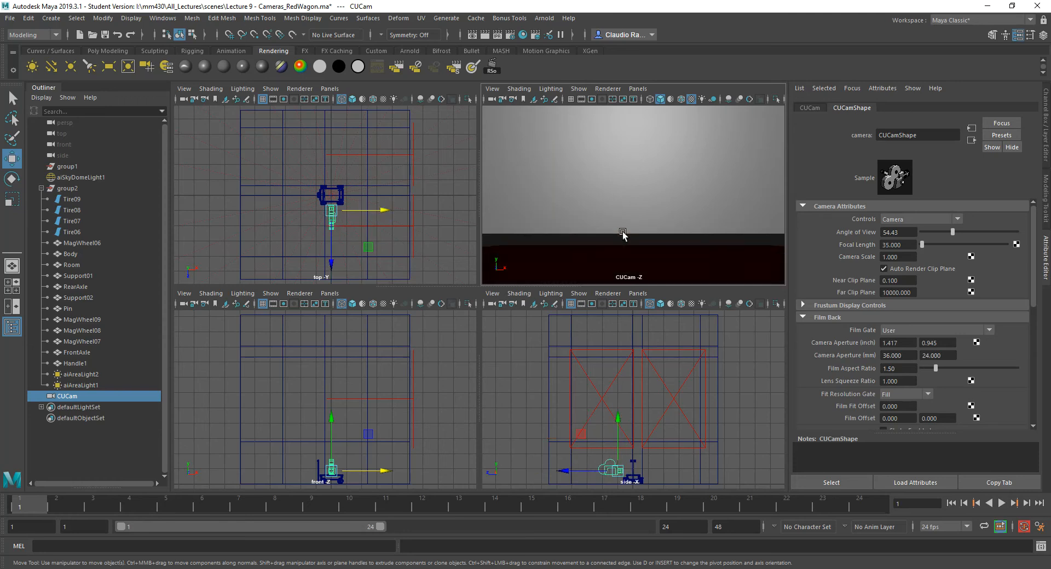
scroll(623, 234, down, 3)
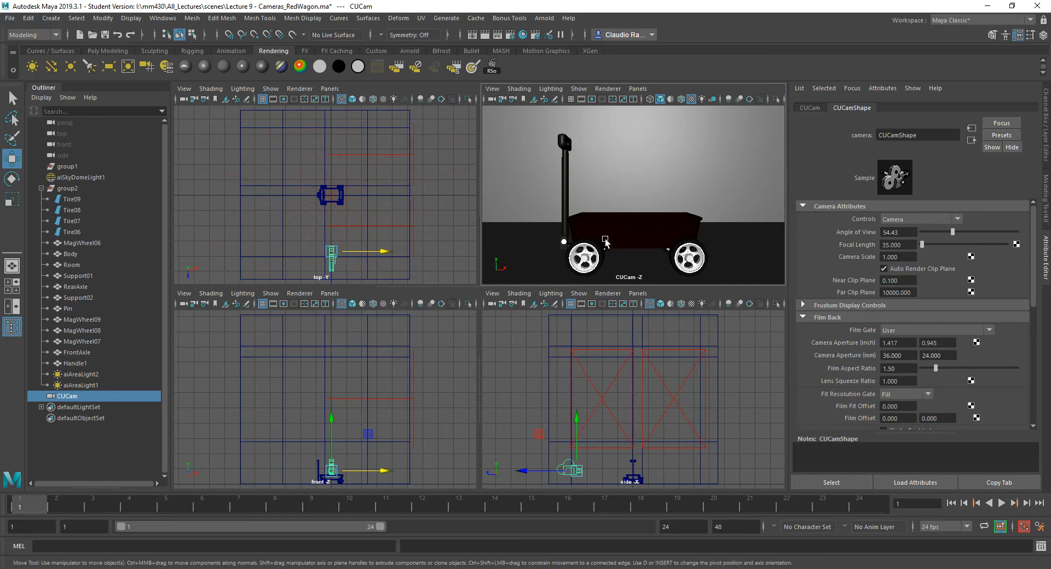
alt+drag(604, 241, 627, 241)
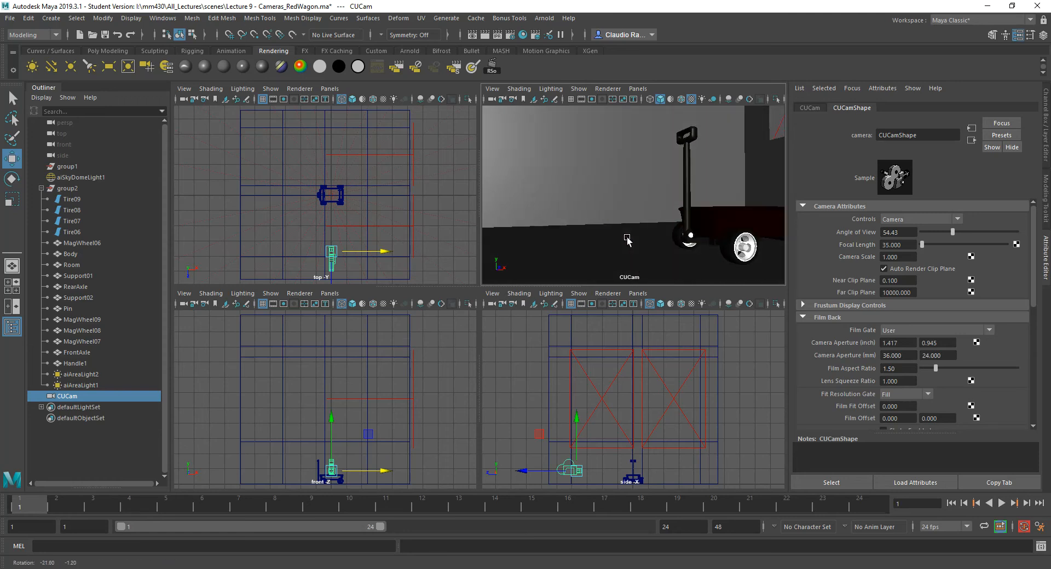
alt+drag(721, 245, 641, 253)
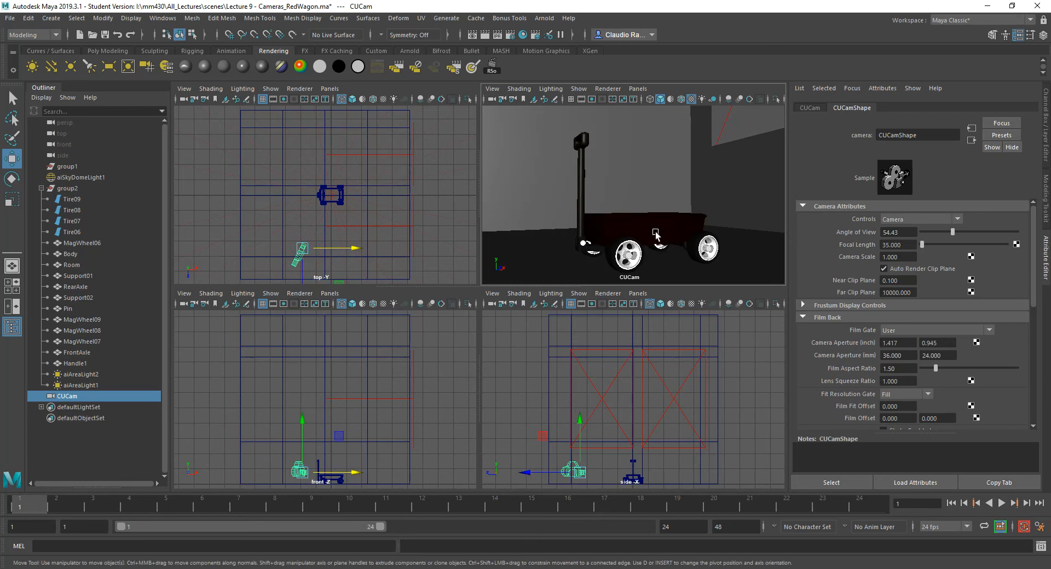
- Maximize the CUCam view and orbit and dolly the camera back to a raised three-quarter view of the wagon
key(space)
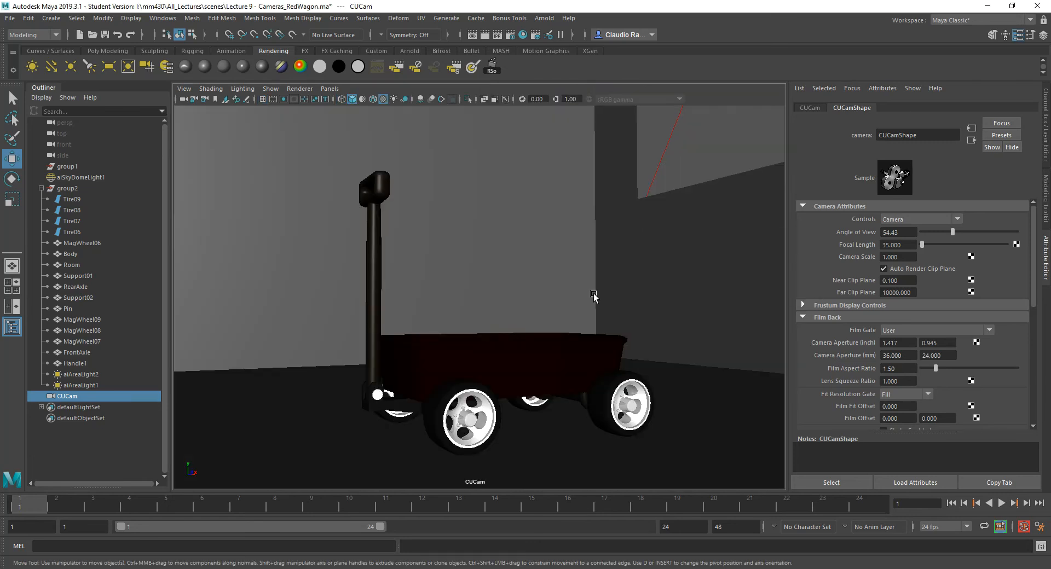
alt+drag(491, 335, 504, 338)
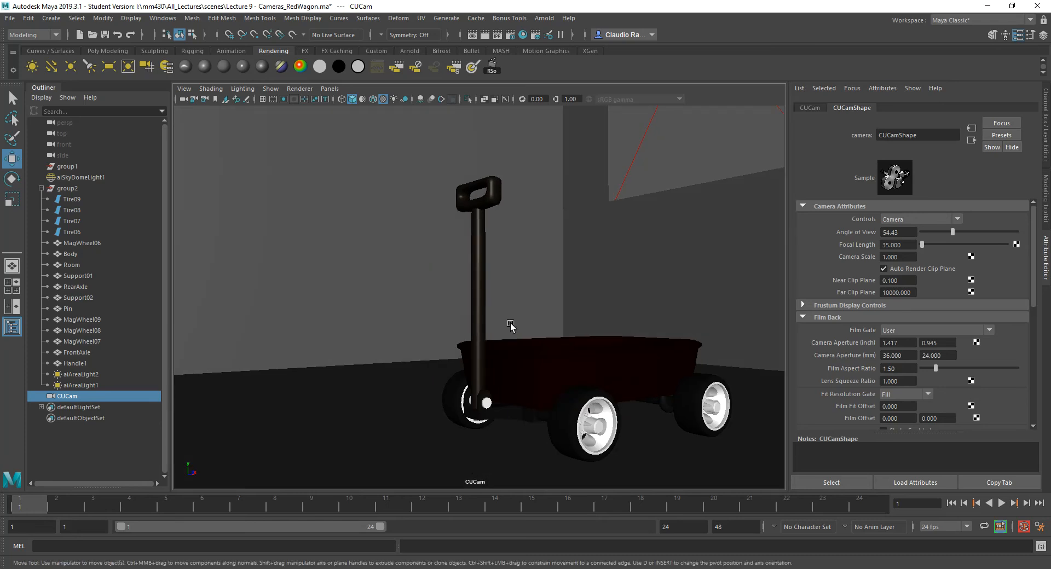
scroll(510, 323, down, 5)
alt+drag(511, 322, 514, 288)
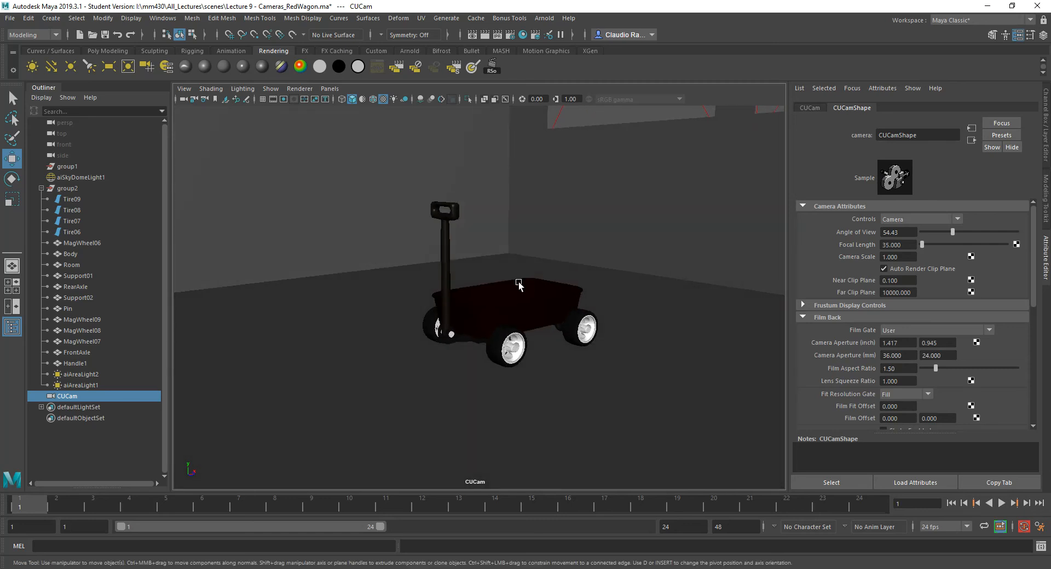
- In the four-view layout, move CUCam along X to about -3.668 and lower it slightly, fine-tune its orbit and maximize its view
key(space)
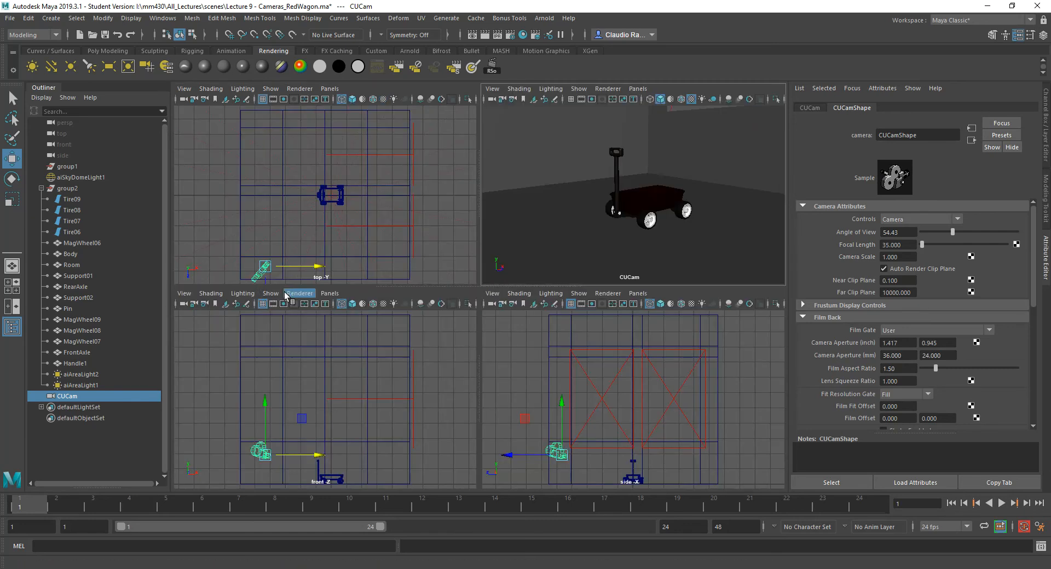
click(265, 267)
mouse_move(303, 267)
mouse_down()
mouse_move(337, 267)
mouse_move(314, 266)
mouse_up()
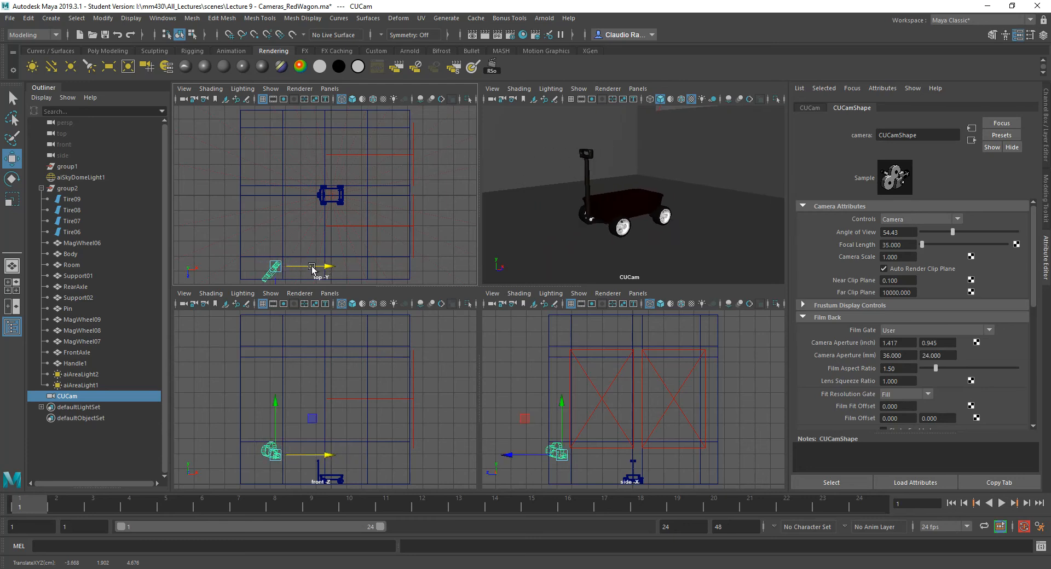
click(269, 273)
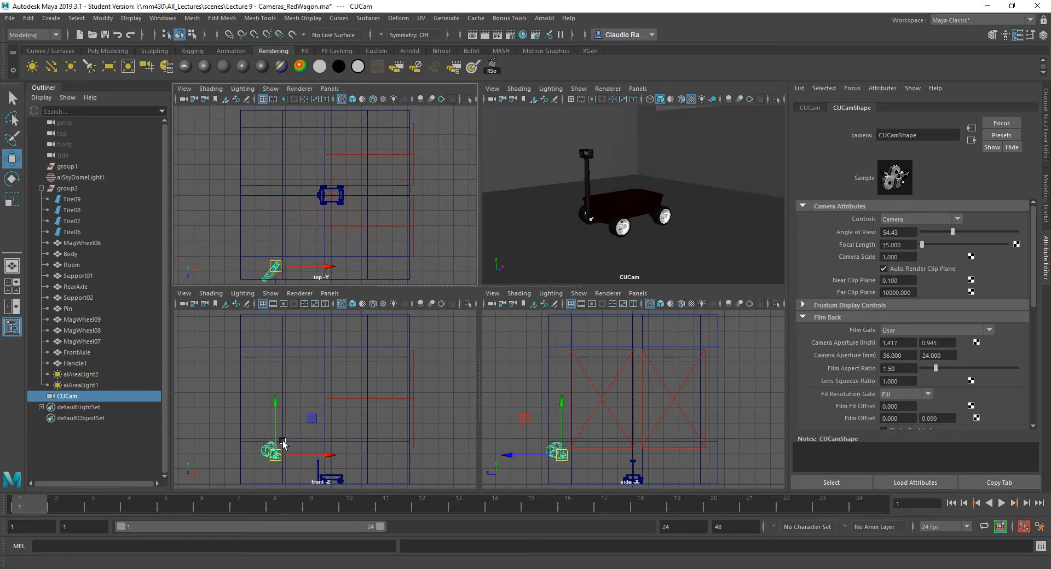
mouse_move(273, 420)
mouse_down()
mouse_move(275, 408)
mouse_move(283, 421)
mouse_up()
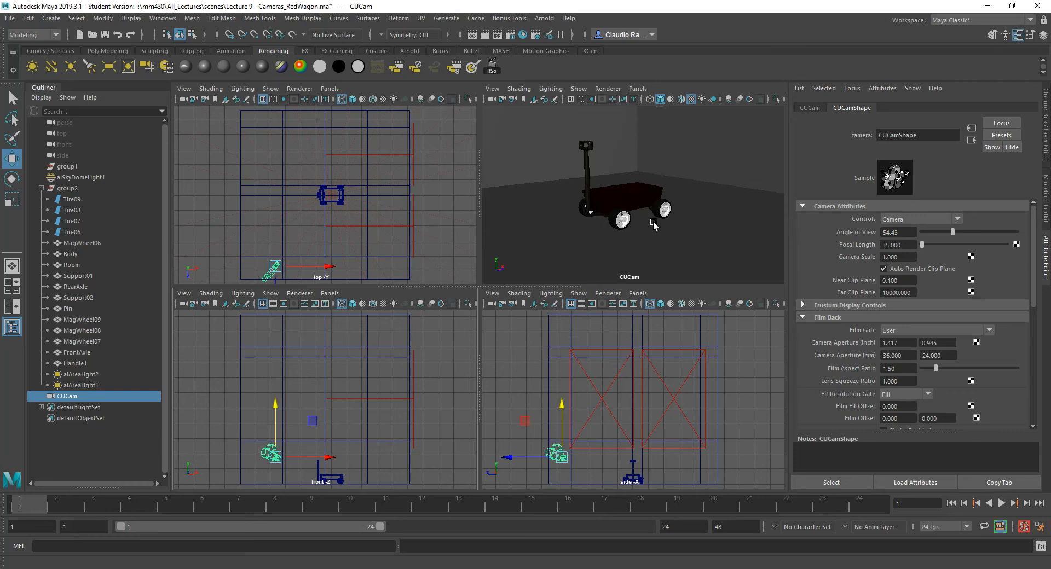
alt+drag(633, 220, 636, 222)
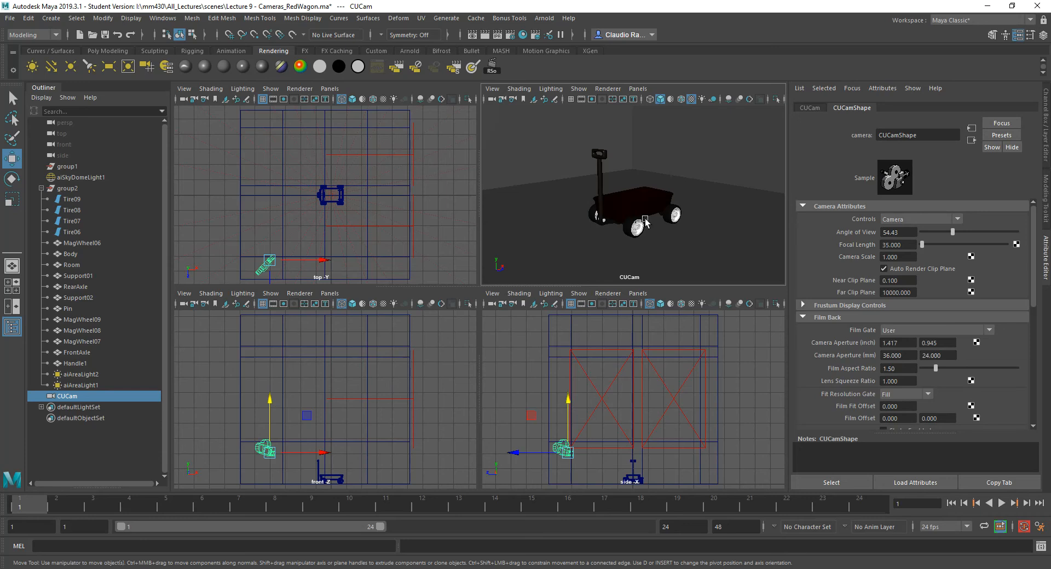
key(space)
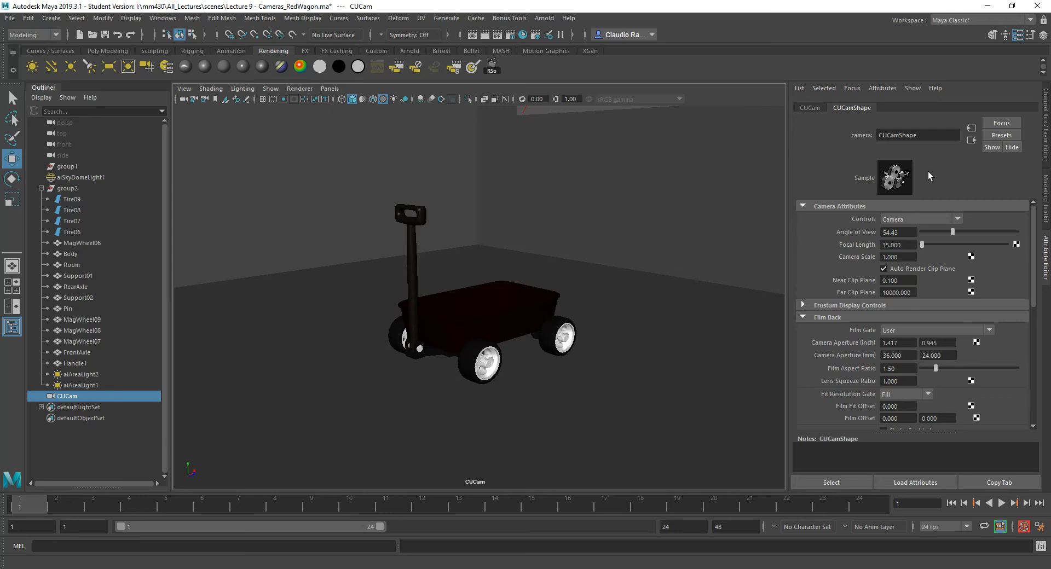
- Review the options for CUCam's Controls without changing them, and set its Focal Length to 12
click(957, 218)
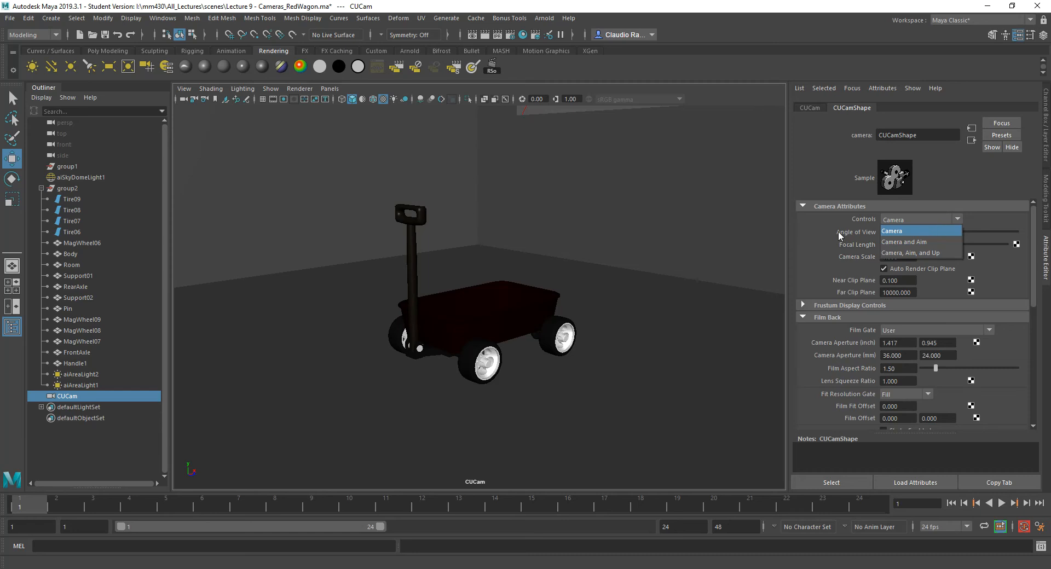
click(982, 218)
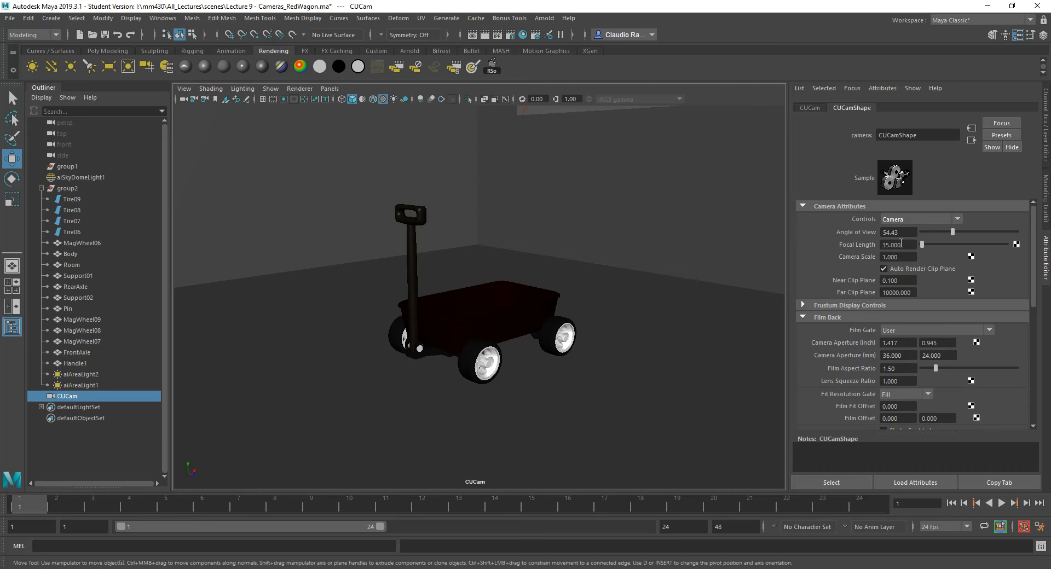
drag(902, 244, 881, 244)
text(2)
key(Return)
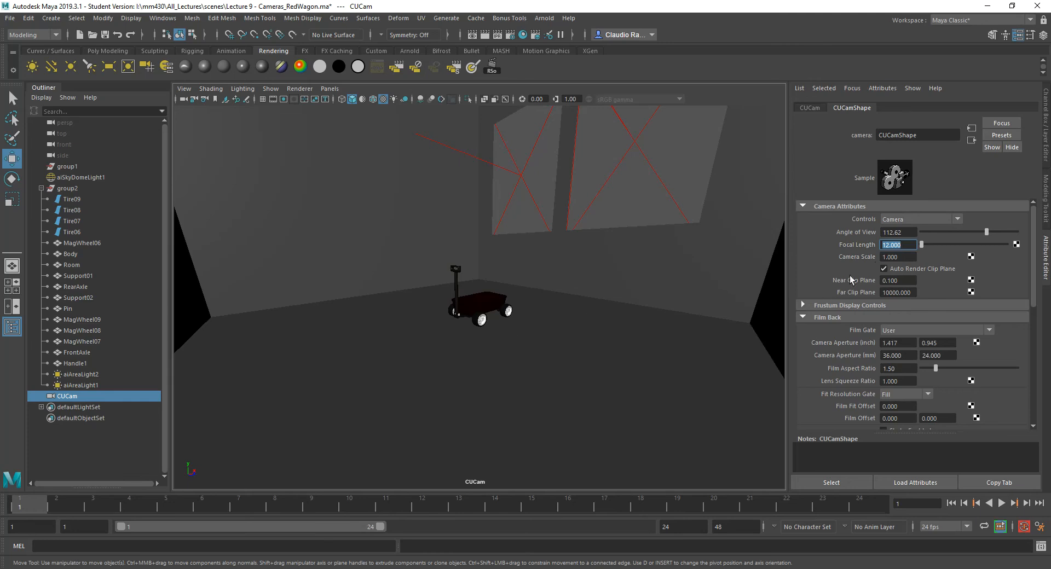
- Examine the wagon up close through the 12 mm lens from a slightly different angle, and dolly CUCam back out
click(906, 232)
drag(906, 232, 881, 232)
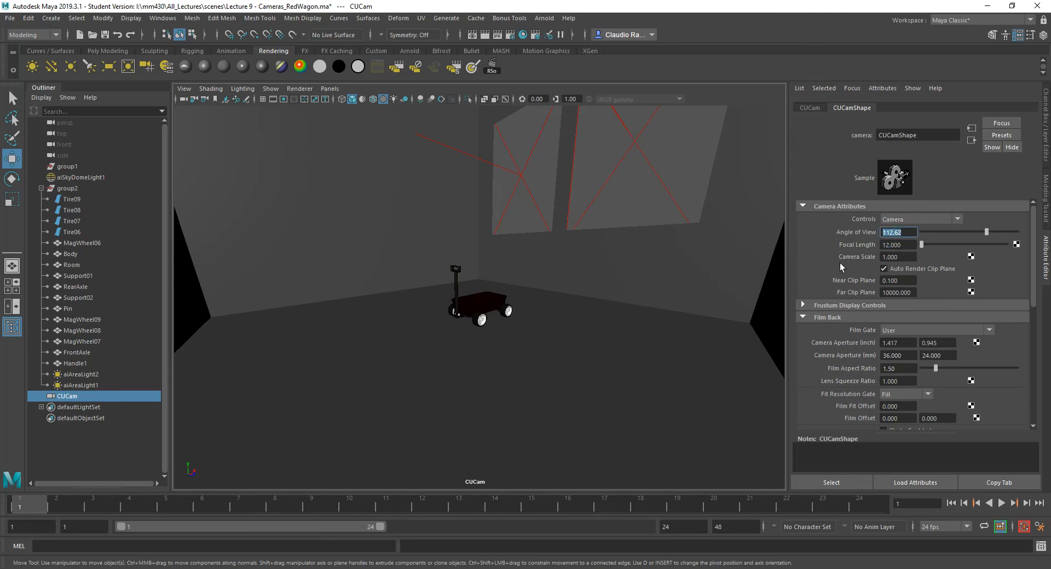
key(Tab)
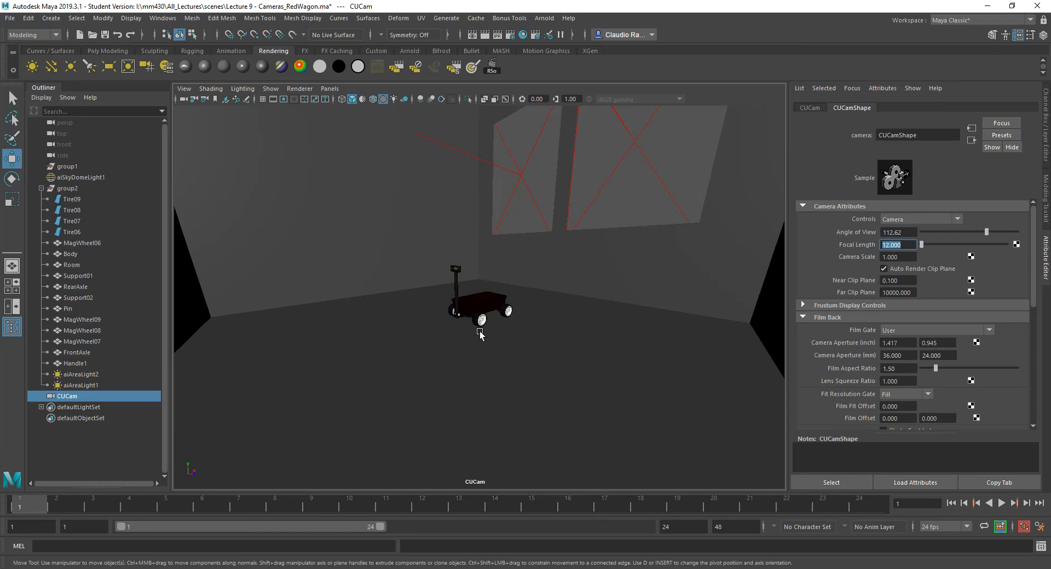
scroll(479, 334, up, 10)
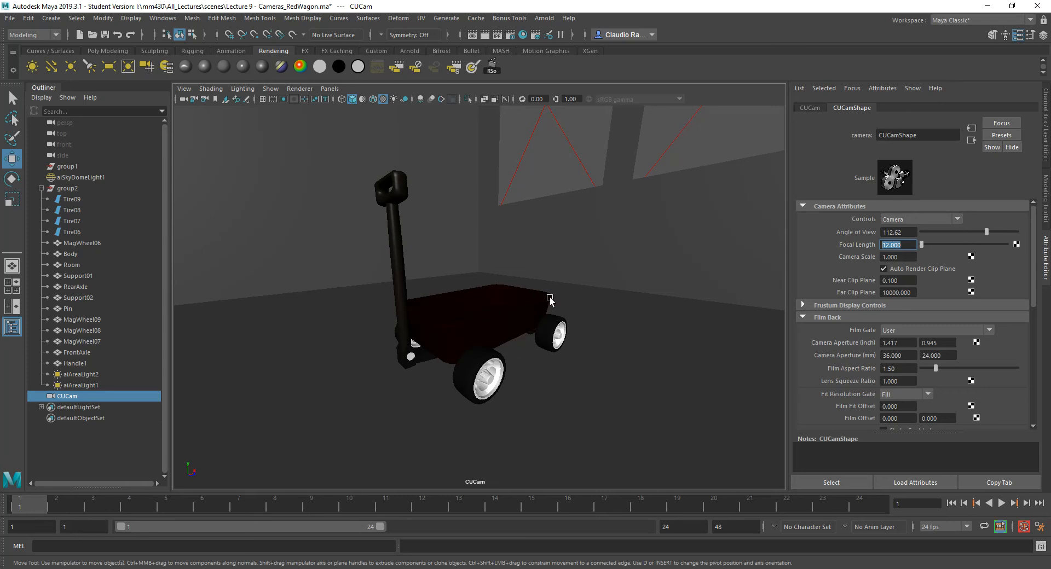
mouse_move(474, 340)
alt+mouse_down()
mouse_move(491, 339)
mouse_move(476, 338)
alt+mouse_up()
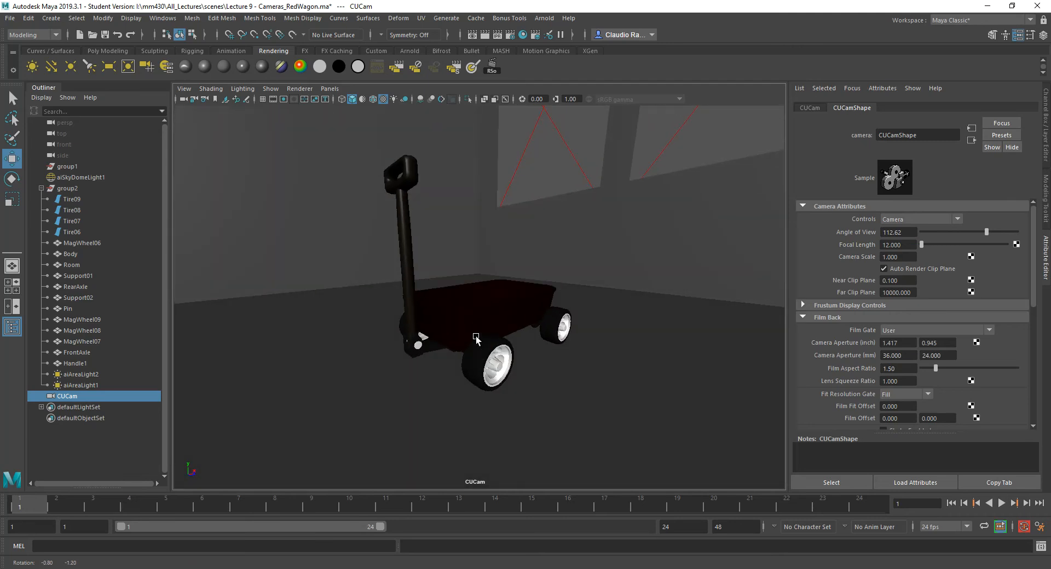
scroll(573, 282, down, 10)
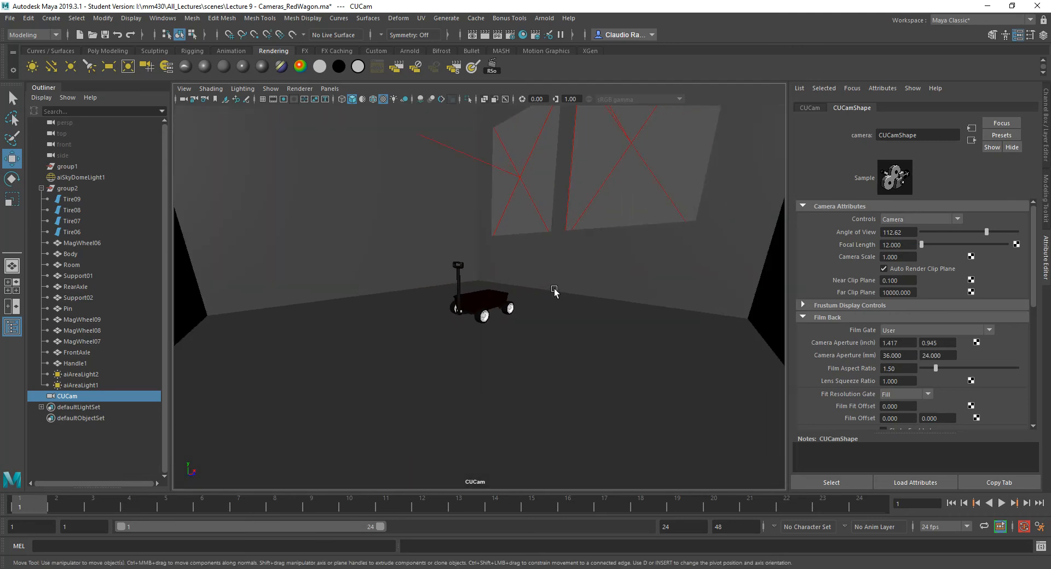
- Set CUCam's Focal Length to 50, and orbit and dolly it back slightly from the wagon
double_click(907, 251)
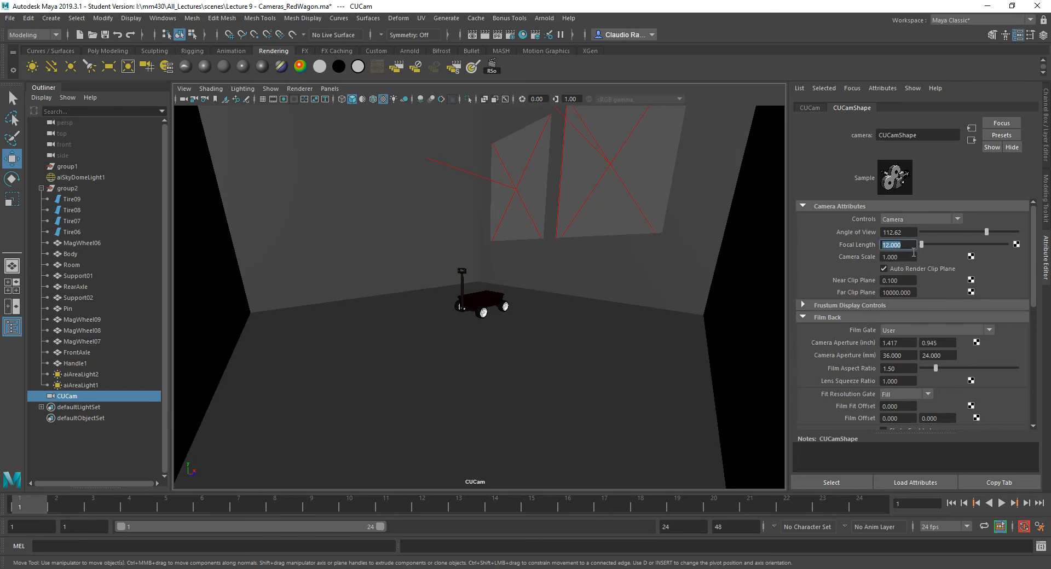
text(50)
key(Return)
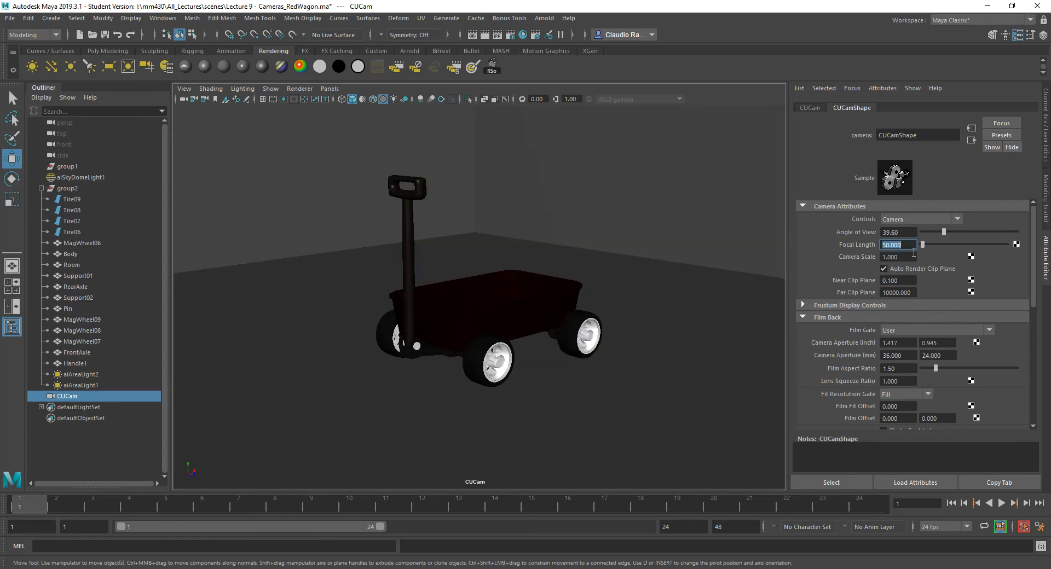
mouse_move(450, 394)
alt+mouse_down()
mouse_move(457, 399)
mouse_move(448, 398)
alt+mouse_up()
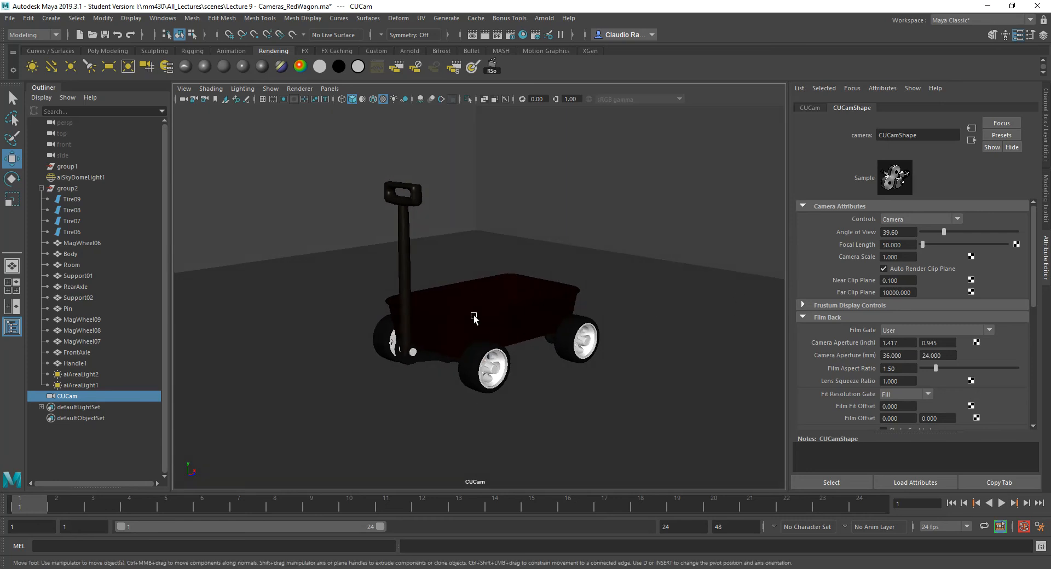
scroll(483, 331, down, 3)
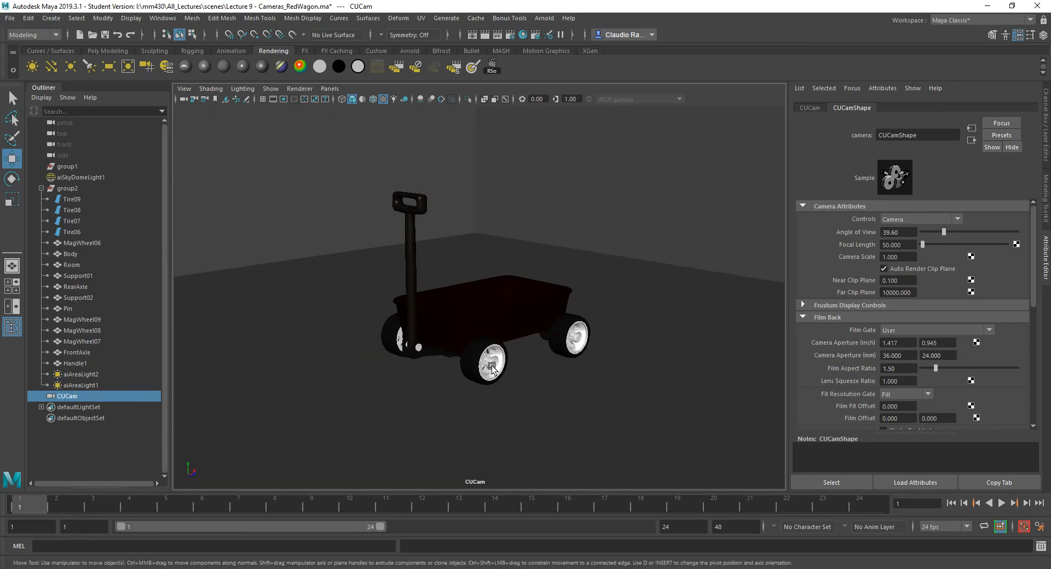
- Set CUCam's Focal Length to 100
double_click(897, 245)
text(100)
key(Return)
- Orbit CUCam around the wagon and step back repeatedly through its earlier view changes
alt+drag(480, 339, 491, 334)
key(bracketleft)
key(bracketleft)
key(bracketleft)
key(bracketleft)
key(bracketleft)
key(bracketleft)
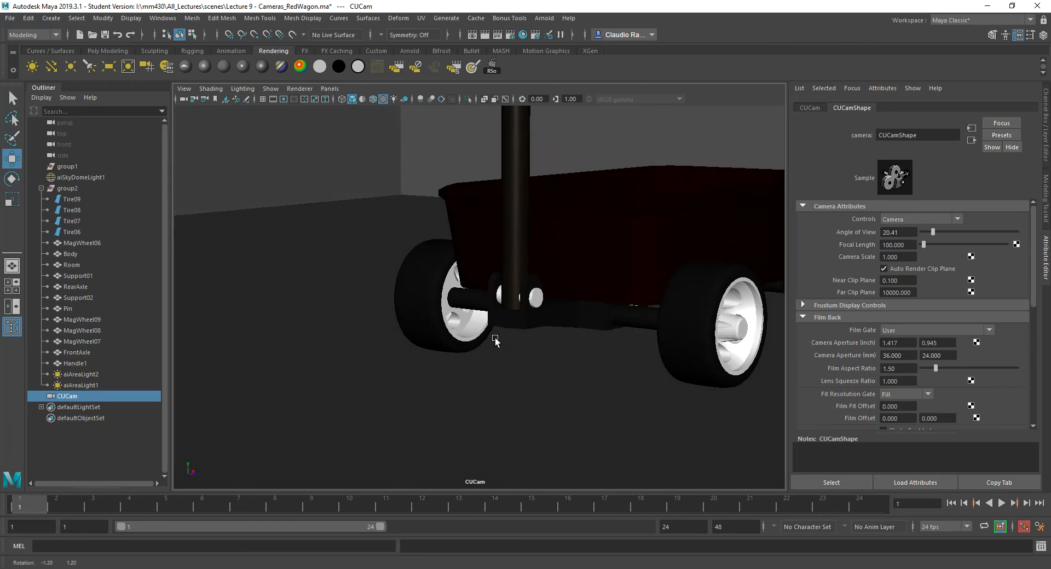
key(bracketleft)
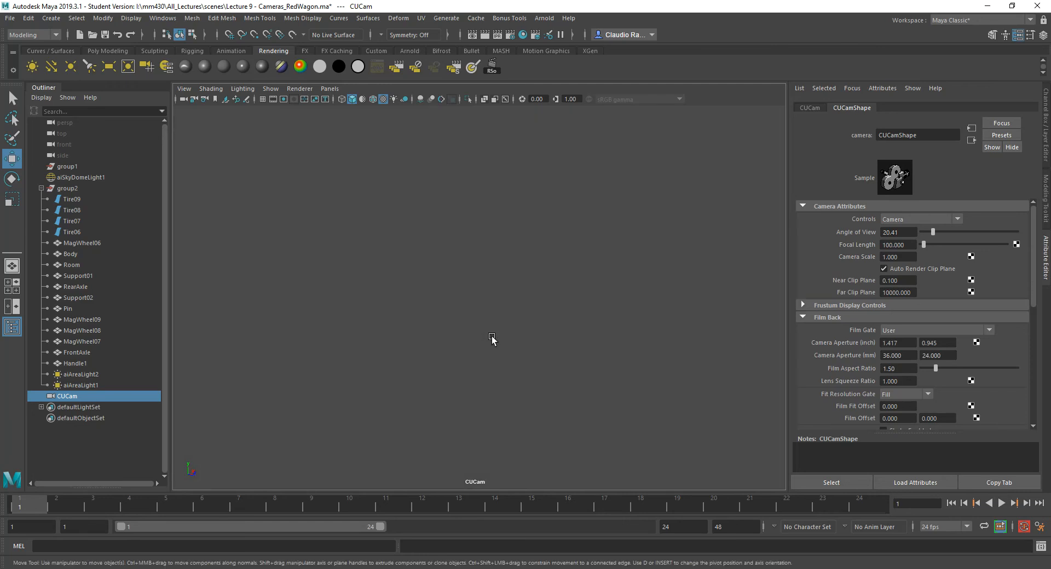
key(bracketleft)
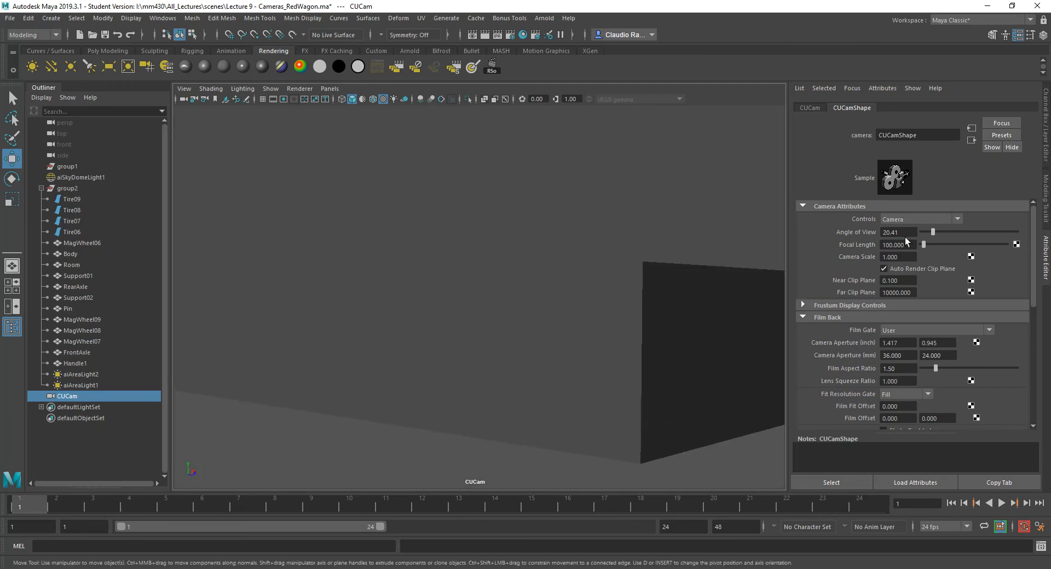
- Set CUCam's Focal Length to 50, and orbit, pan and dolly it until the whole wagon is back in frame
click(905, 245)
text(50)
key(Return)
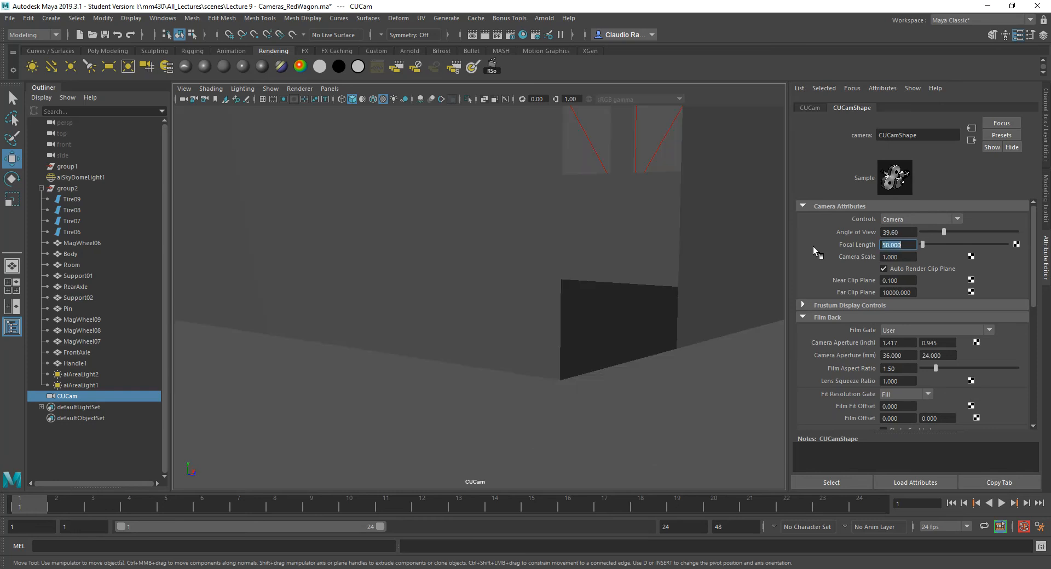
alt+drag(613, 311, 587, 345)
alt+drag(596, 334, 594, 319)
scroll(487, 383, up, 5)
alt+drag(487, 382, 519, 373)
scroll(519, 373, up, 2)
scroll(518, 373, down, 4)
scroll(518, 374, down, 3)
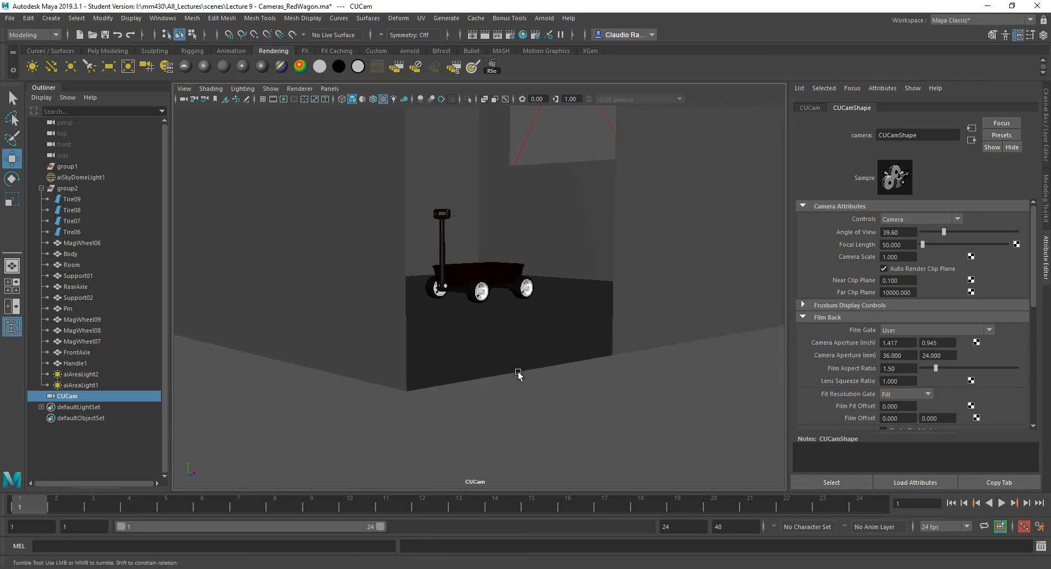
- Compare CUCam's framing of the wagon at Focal Lengths of 100 and 24
click(898, 245)
text(100)
key(Return)
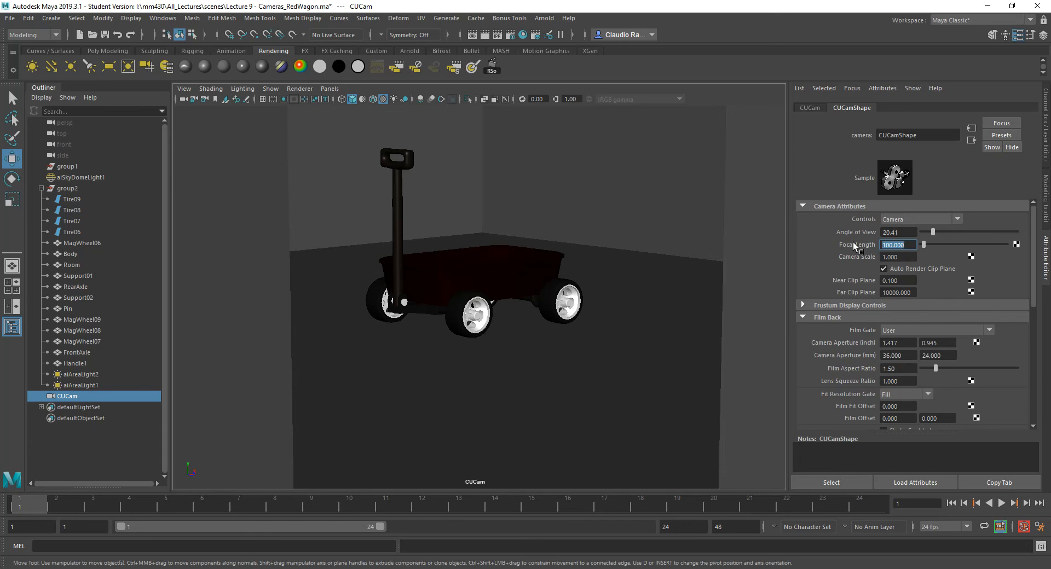
text(24)
key(Return)
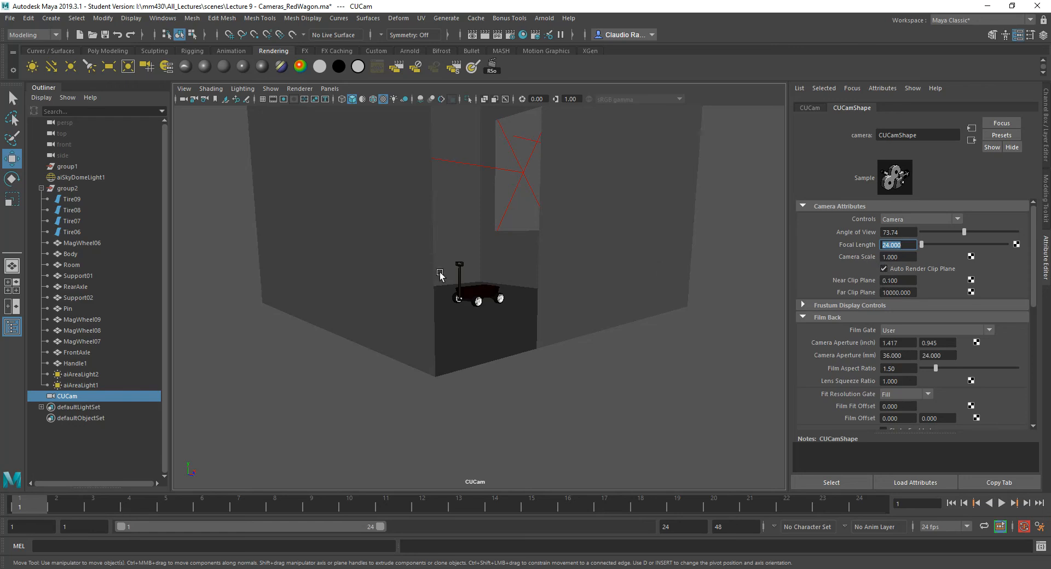
- Try a Camera Scale of 2 on CUCam, and restore it to 1
click(901, 257)
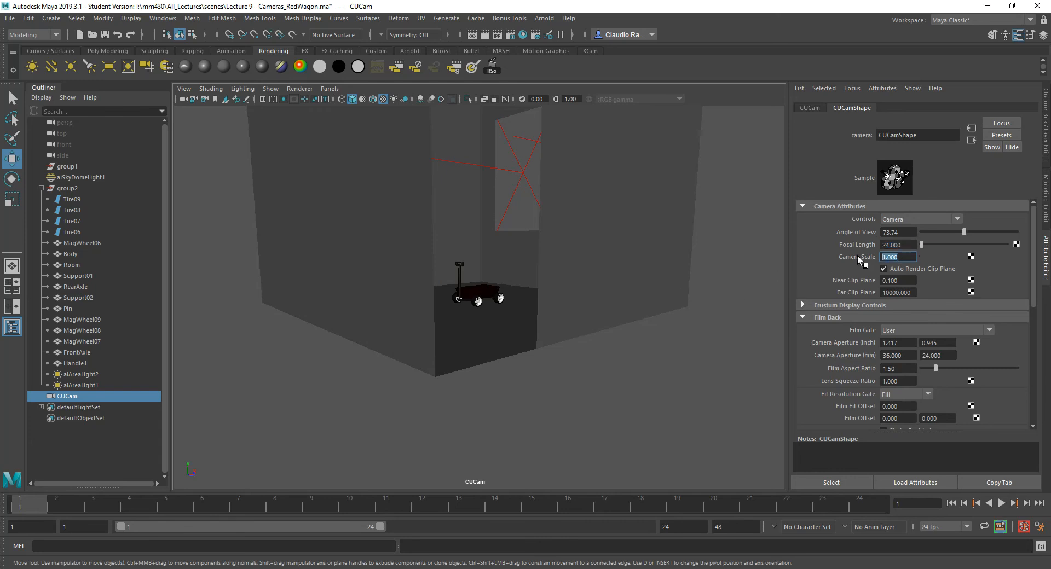
text(2)
key(Return)
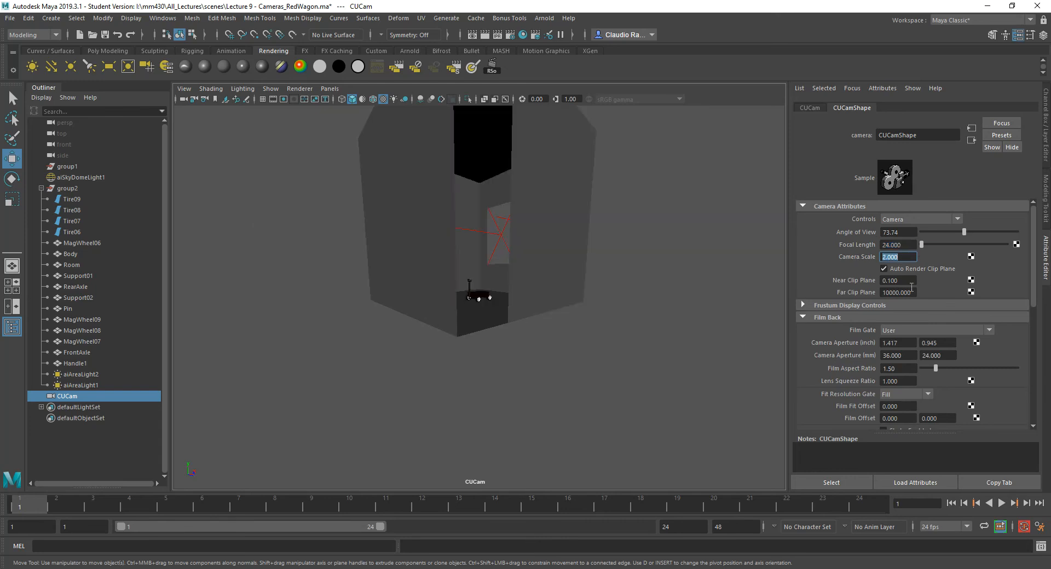
text(1)
key(Return)
- Set CUCam's Focal Length to 35
double_click(903, 249)
text(35)
key(Return)
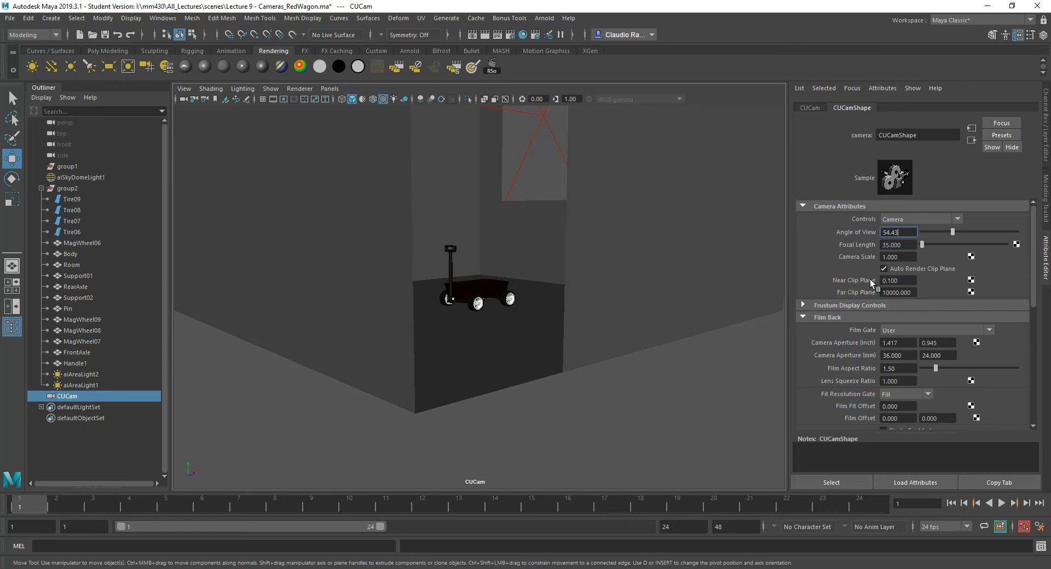
- Try a Far Clip Plane of 50 on CUCam
drag(913, 293, 871, 296)
drag(904, 281, 881, 282)
click(890, 293)
drag(913, 292, 880, 294)
text(150)
key(Return)
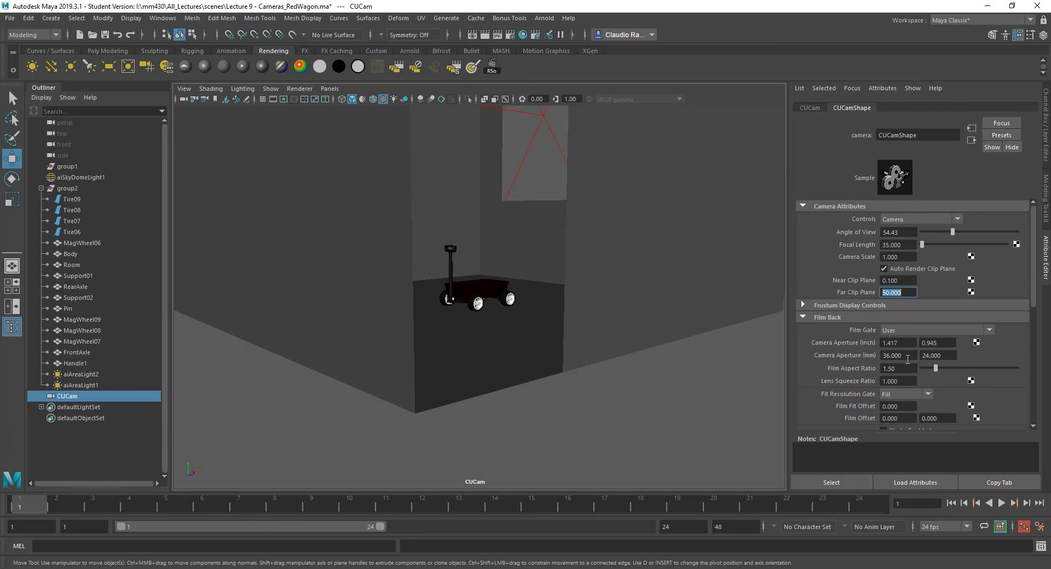
- Dolly CUCam away from the room and back toward it to examine how the far clip plane cuts the scene
scroll(455, 290, down, 3)
scroll(455, 290, down, 10)
scroll(455, 290, up, 3)
scroll(482, 268, up, 2)
scroll(481, 268, down, 3)
scroll(482, 268, up, 3)
scroll(481, 270, up, 1)
scroll(481, 270, down, 3)
scroll(481, 269, up, 1)
scroll(482, 270, down, 1)
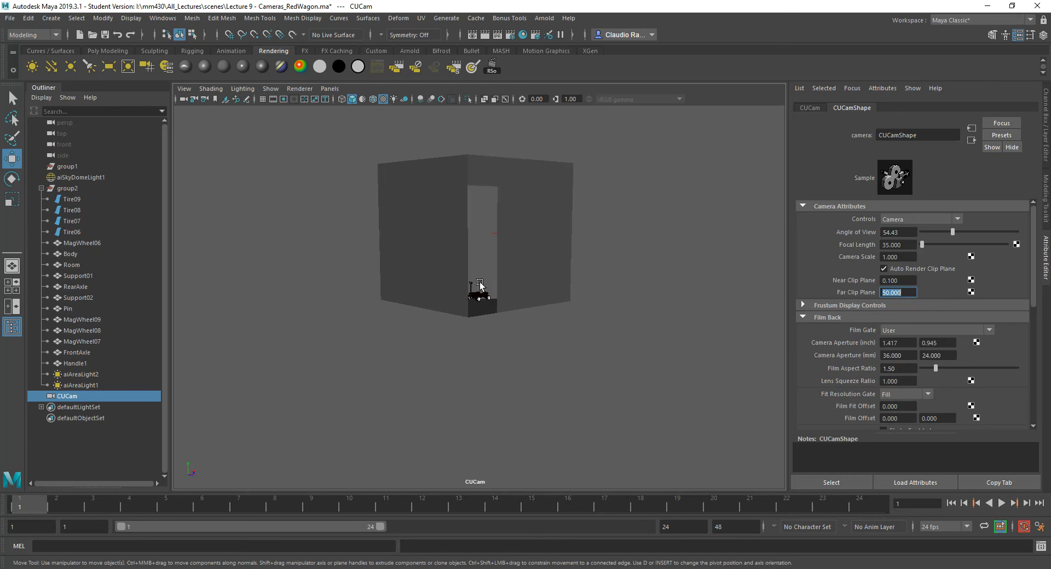
scroll(479, 282, up, 2)
scroll(480, 282, up, 2)
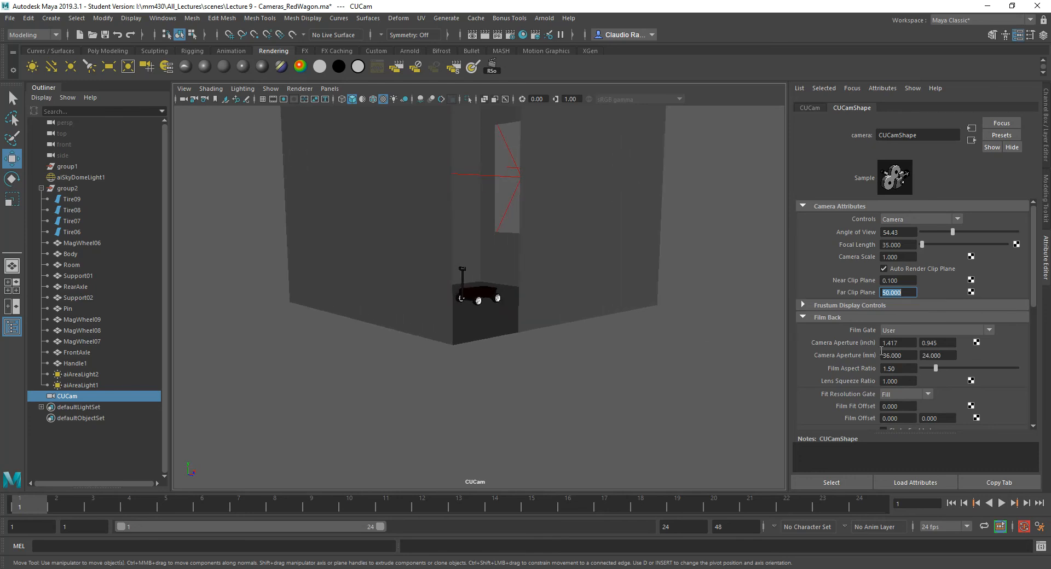
- Try a Far Clip Plane of 20 on CUCam, dollying in and out to check the clipping
click(898, 280)
key(Tab)
text(20)
key(Return)
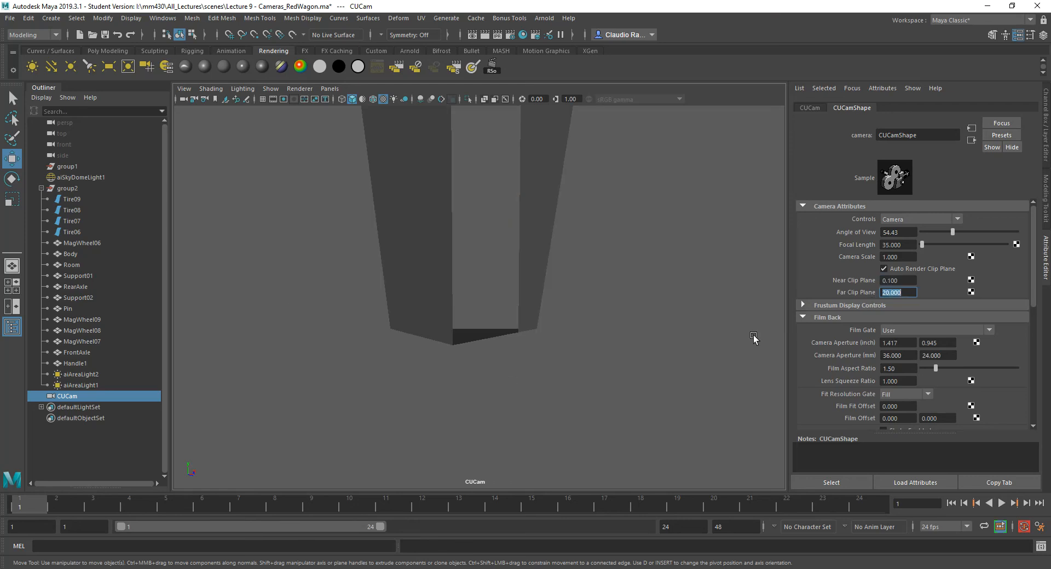
scroll(495, 339, up, 3)
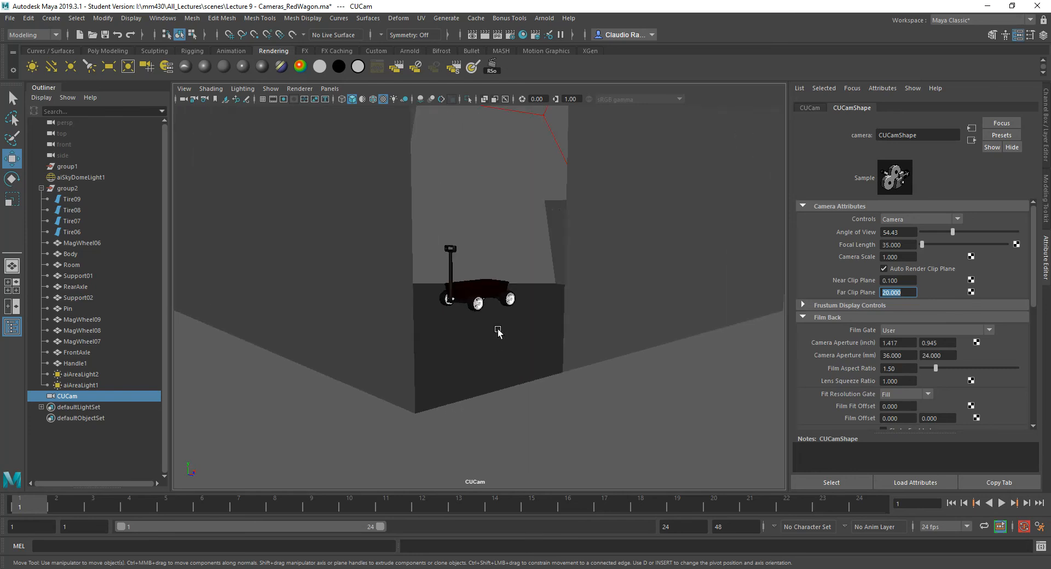
scroll(499, 265, up, 5)
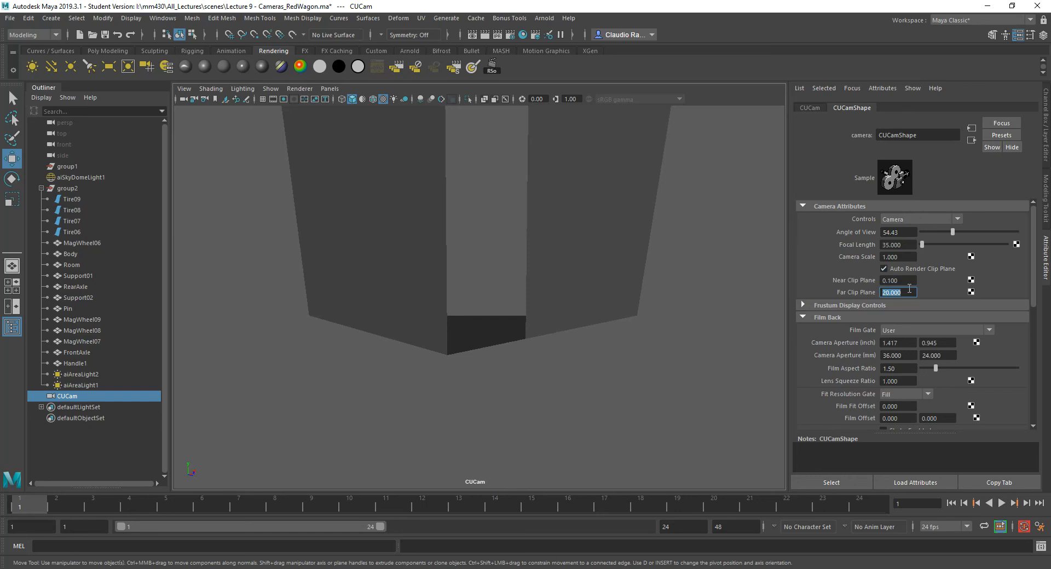
- Set CUCam's Far Clip Plane to 100000 and dolly in close to the wagon
text(100000)
key(Return)
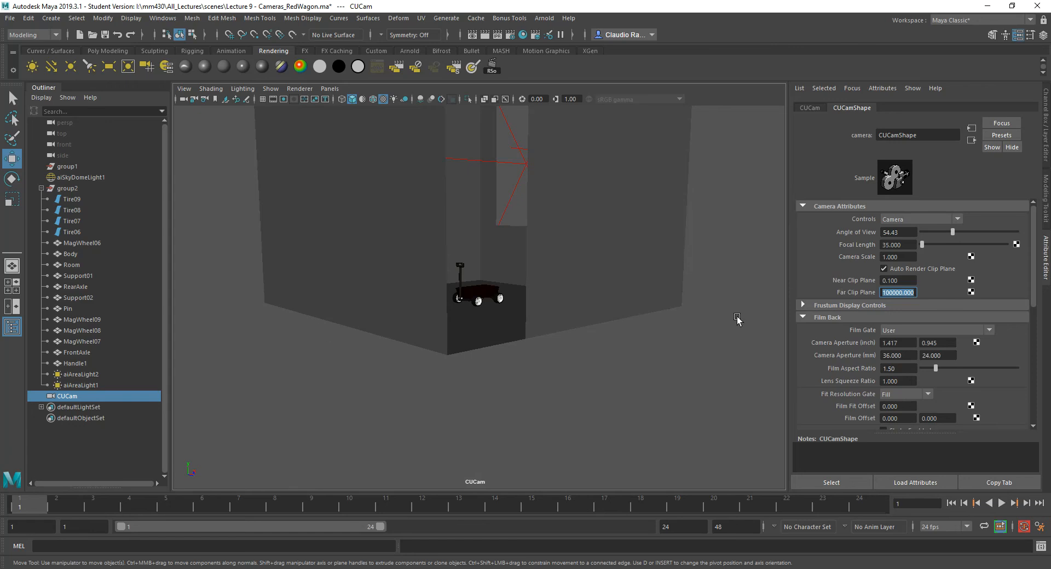
scroll(496, 270, up, 5)
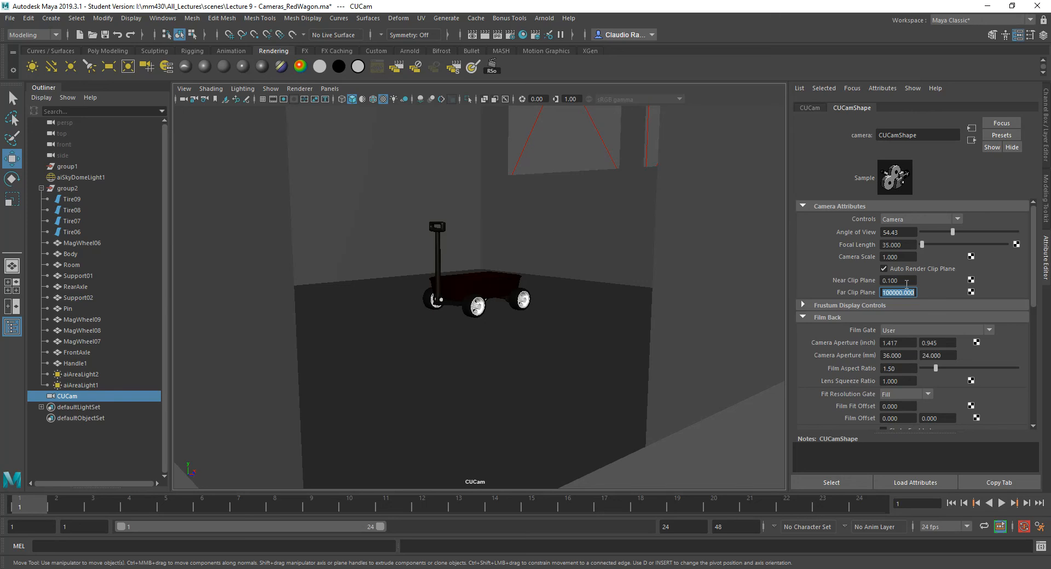
- Reveal CUCam's frustum display options, select CUCam in the four-view layout and examine its frustum from above
click(803, 304)
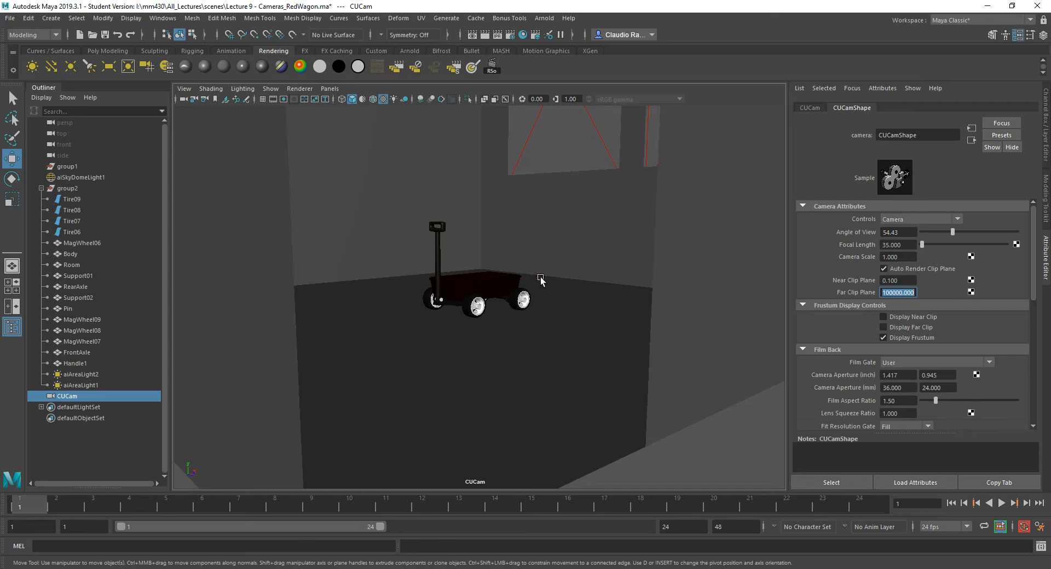
click(504, 371)
key(space)
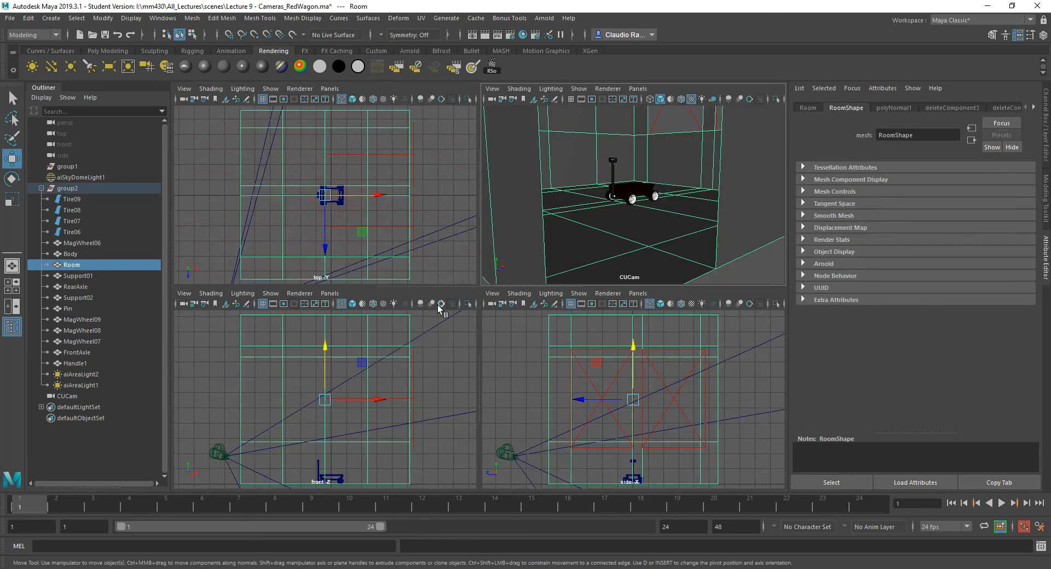
click(220, 456)
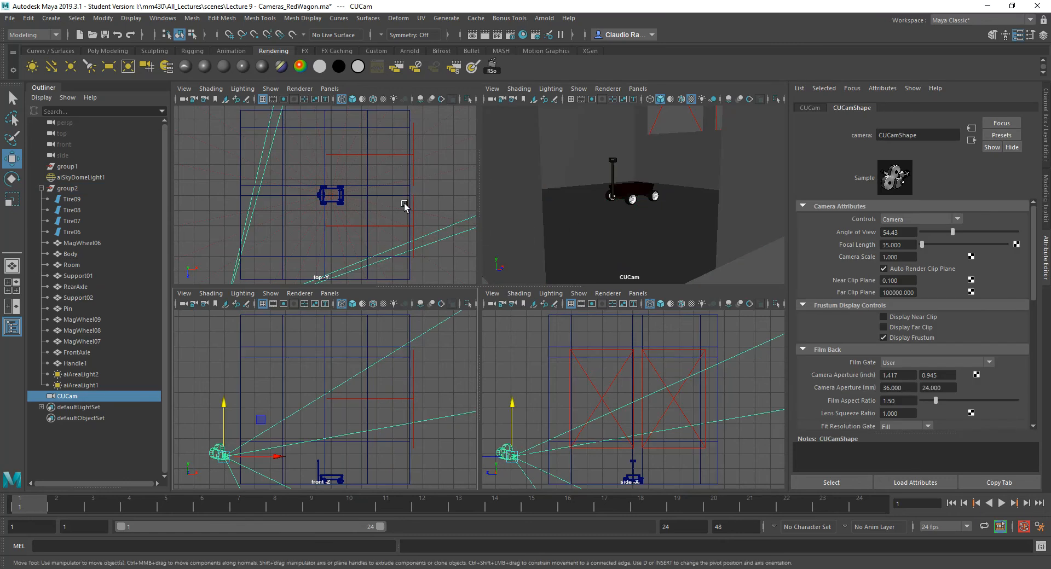
scroll(404, 205, down, 10)
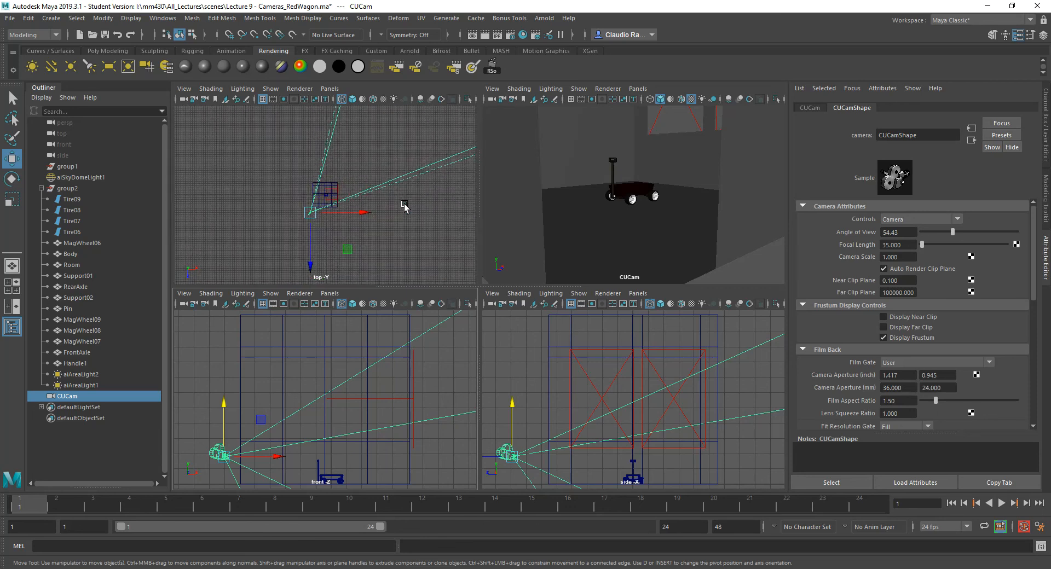
scroll(403, 205, up, 10)
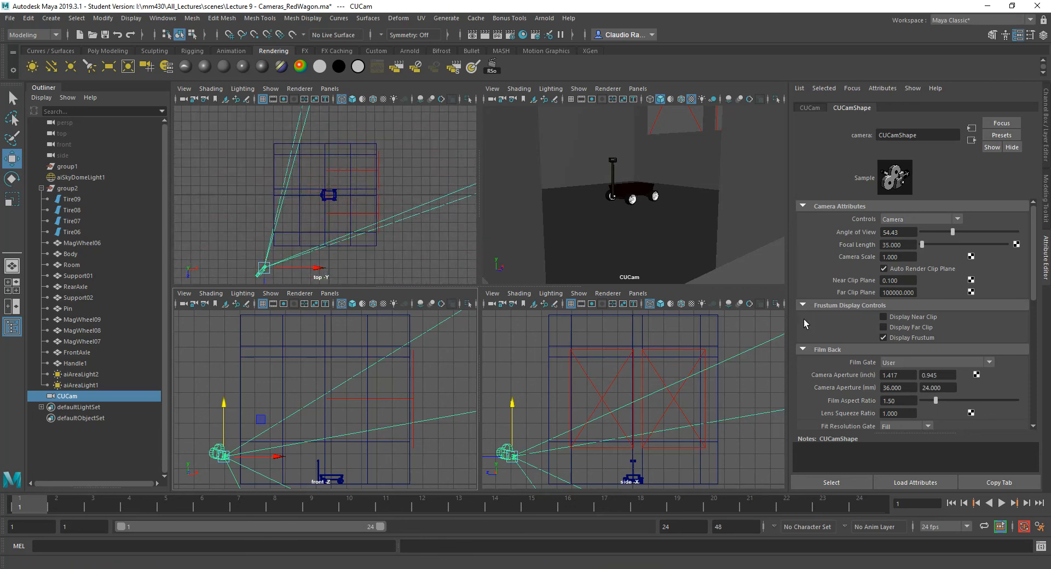
- Try a Far Clip Plane of 20 and a Near Clip Plane of 10 on CUCam
drag(917, 293, 812, 293)
text(20)
key(Return)
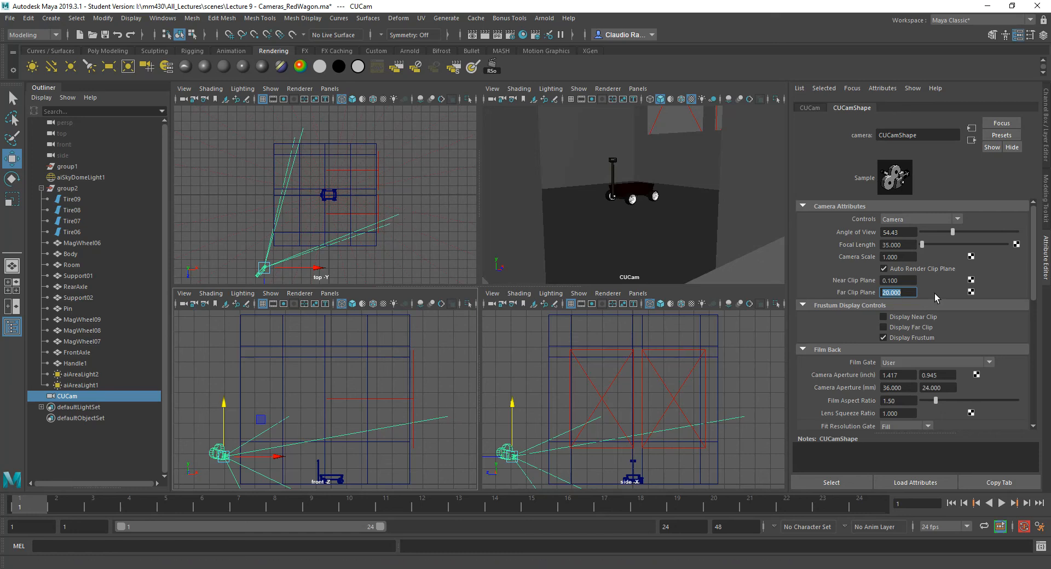
drag(905, 282, 879, 283)
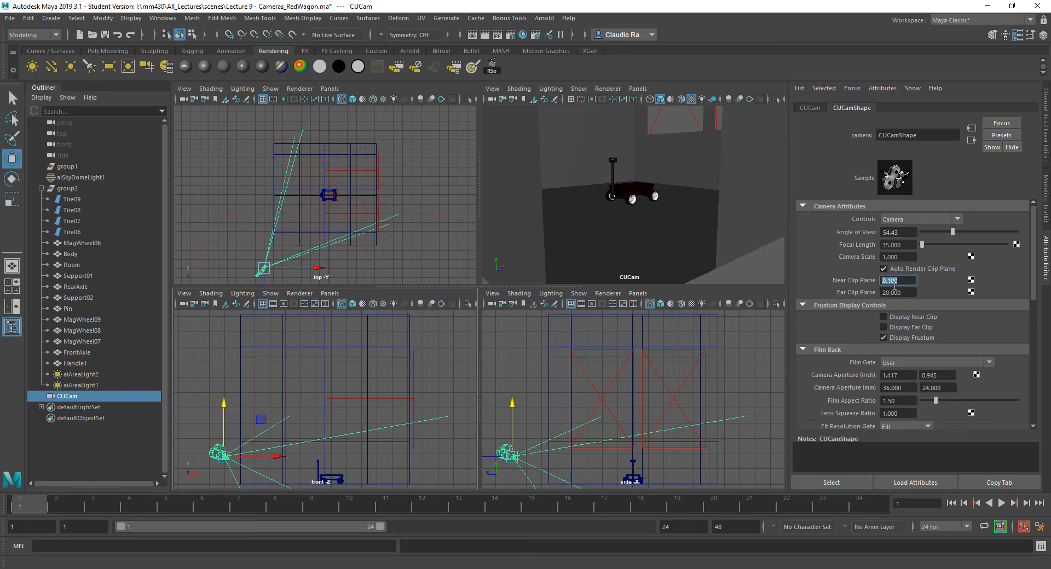
text(10)
key(Return)
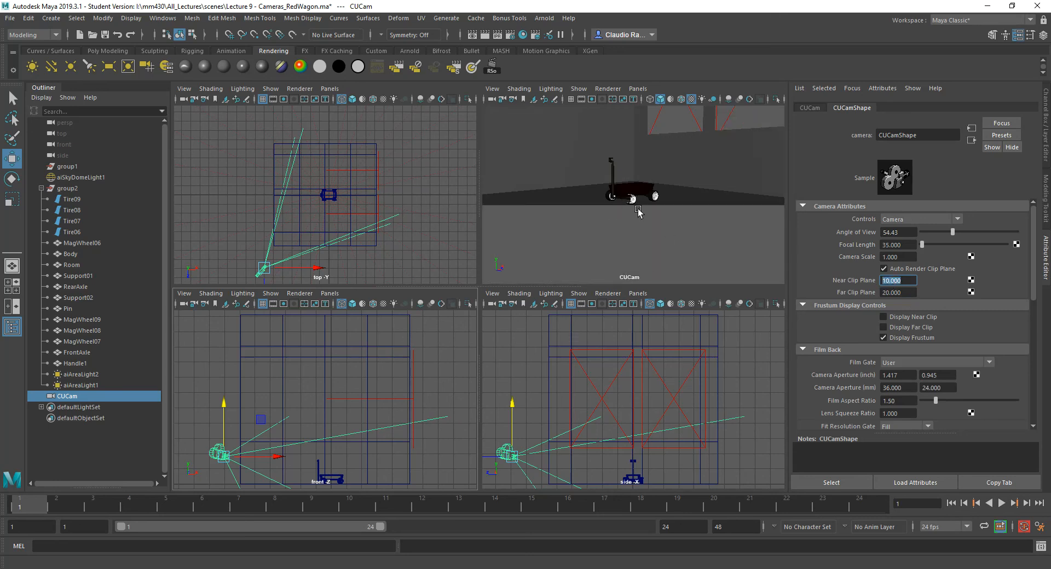
- Set CUCam's Near Clip Plane to 0.1 and its Far Clip Plane to 10000
text(0.1)
key(Tab)
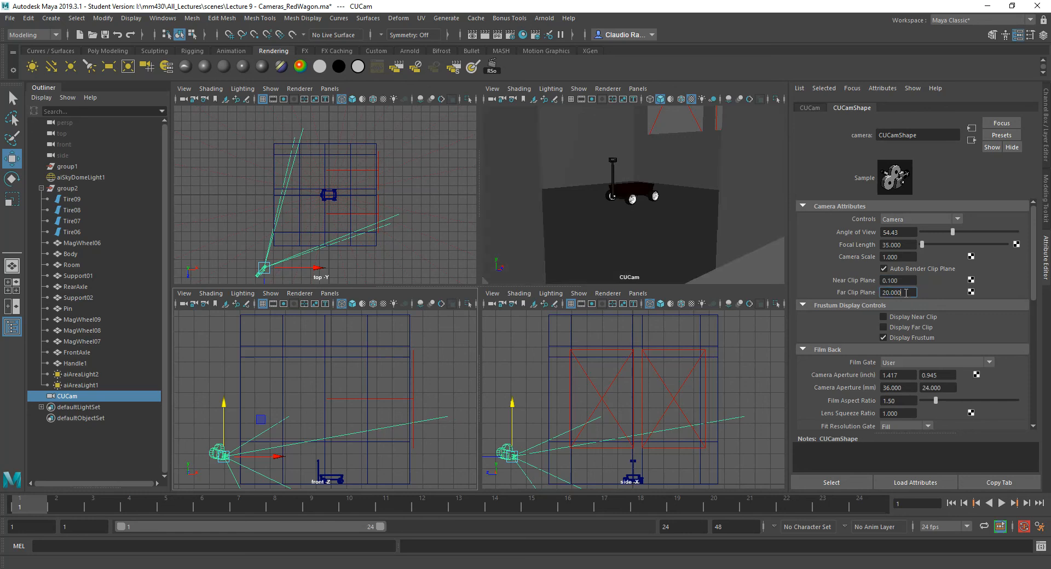
text(10000)
key(Return)
- Turn off Display Frustum for CUCam and collapse the frustum display options
click(885, 337)
click(884, 337)
click(883, 337)
click(804, 306)
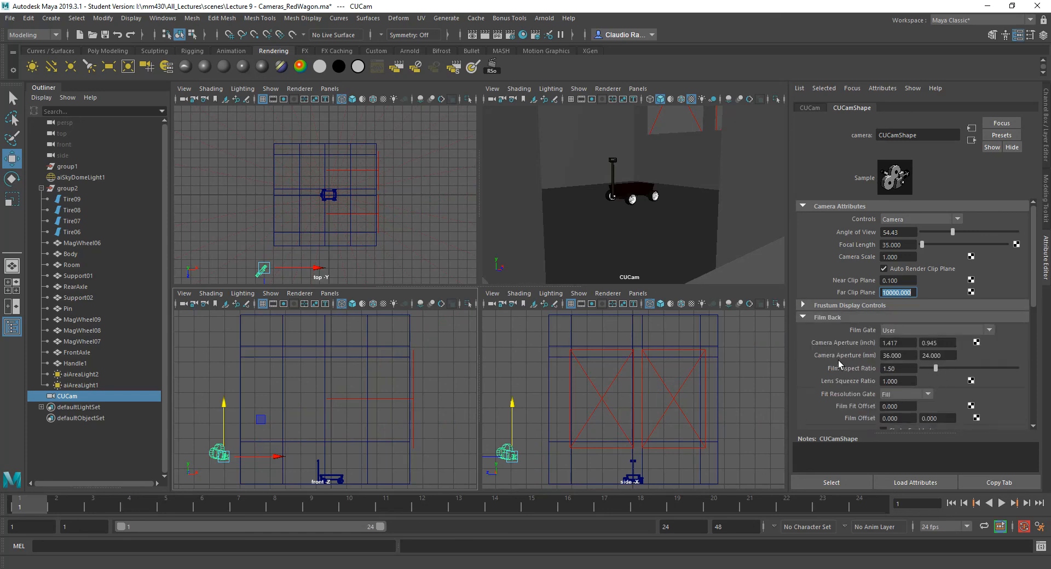
- Return to the full-size CUCam view and reselect CUCam to show its Film Back attributes
scroll(819, 337, down, 3)
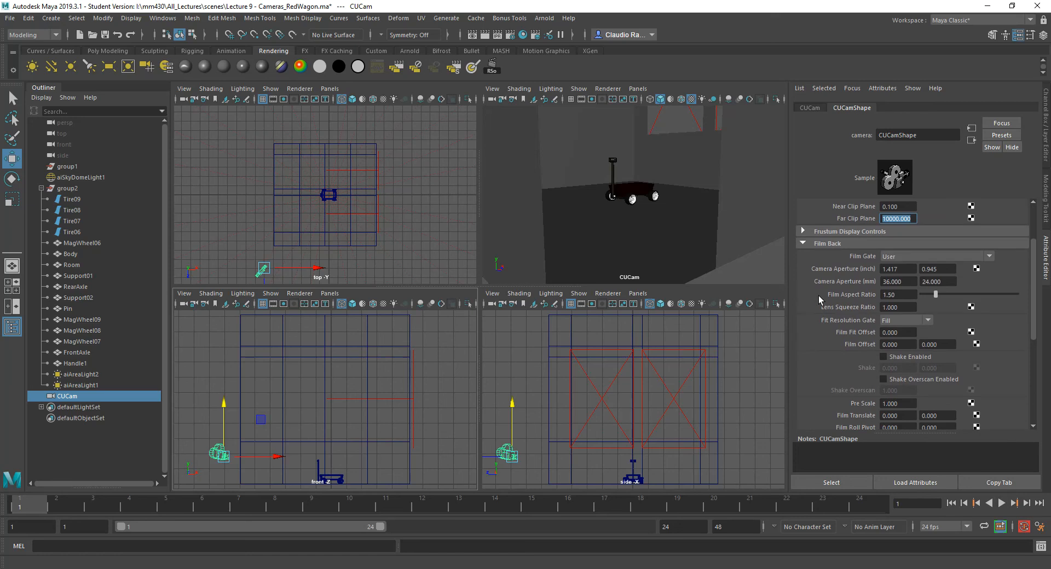
click(634, 211)
key(space)
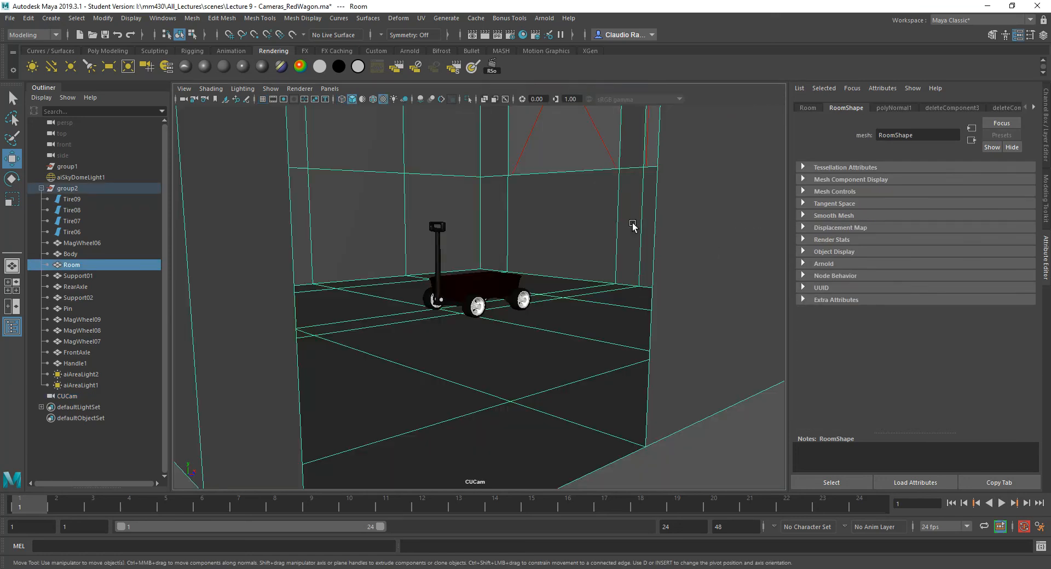
click(68, 396)
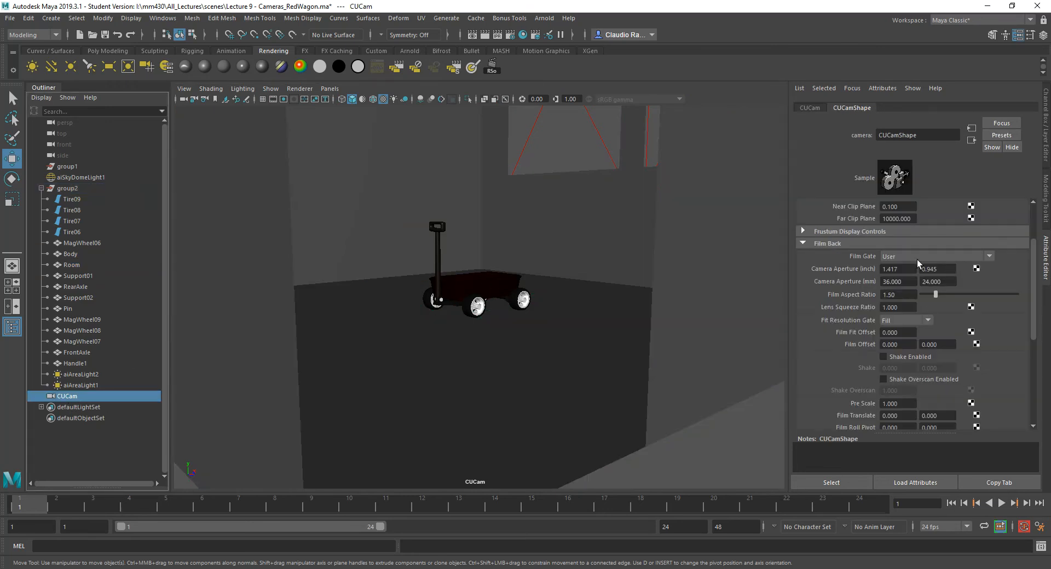
- Try the 16mm Theatrical film gate on CUCam and check its angle of view and focal length
click(989, 256)
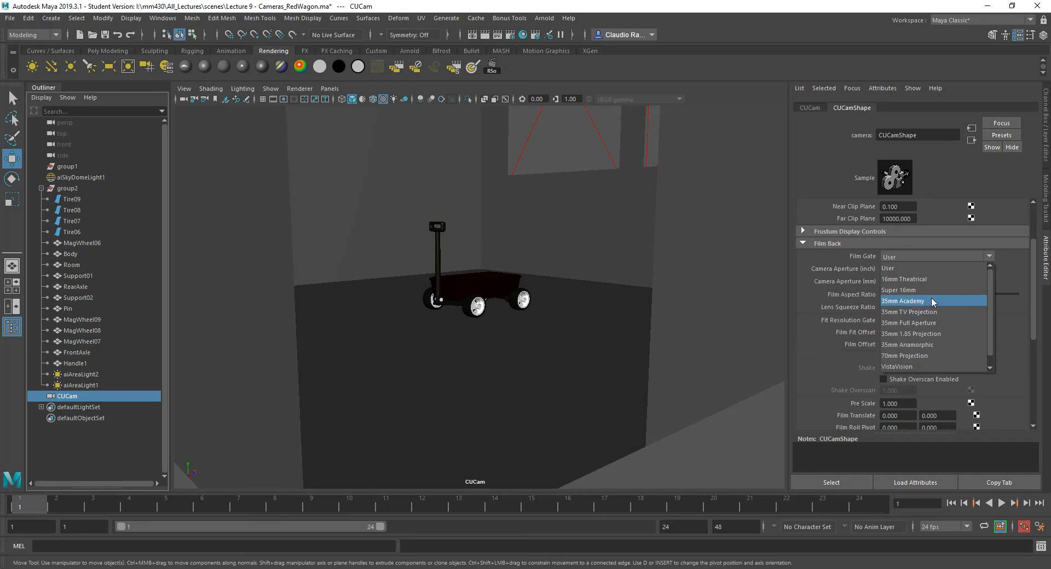
click(905, 279)
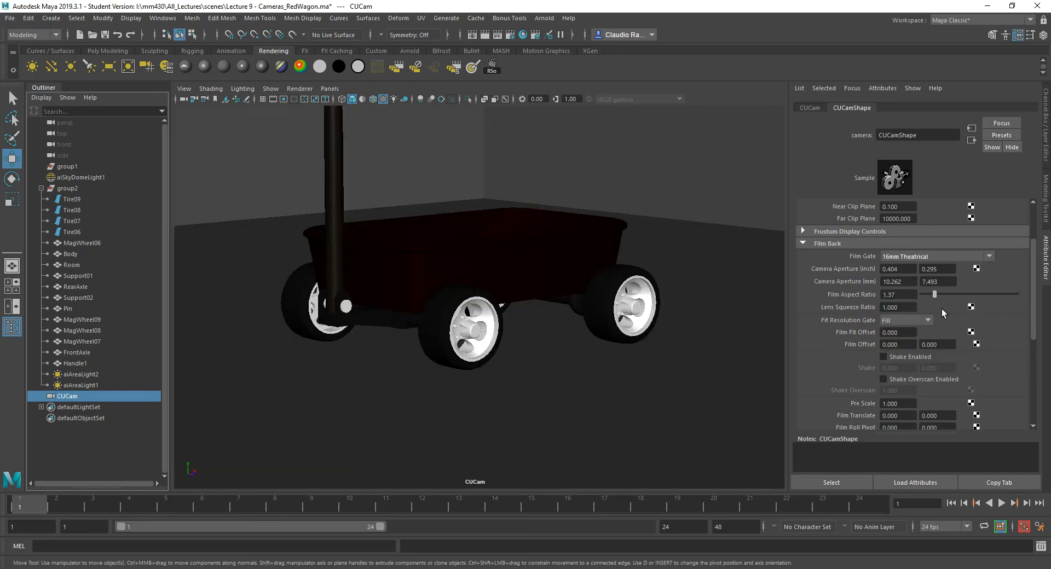
scroll(1007, 276, up, 3)
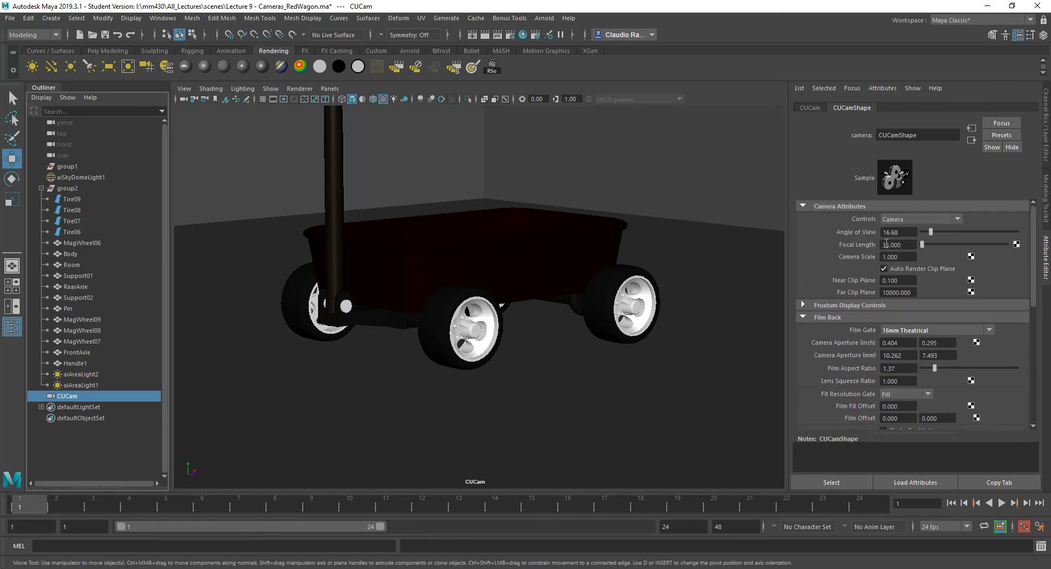
- Set CUCam's Film Gate to 35mm Academy and check the camera attributes
scroll(950, 366, down, 3)
click(949, 273)
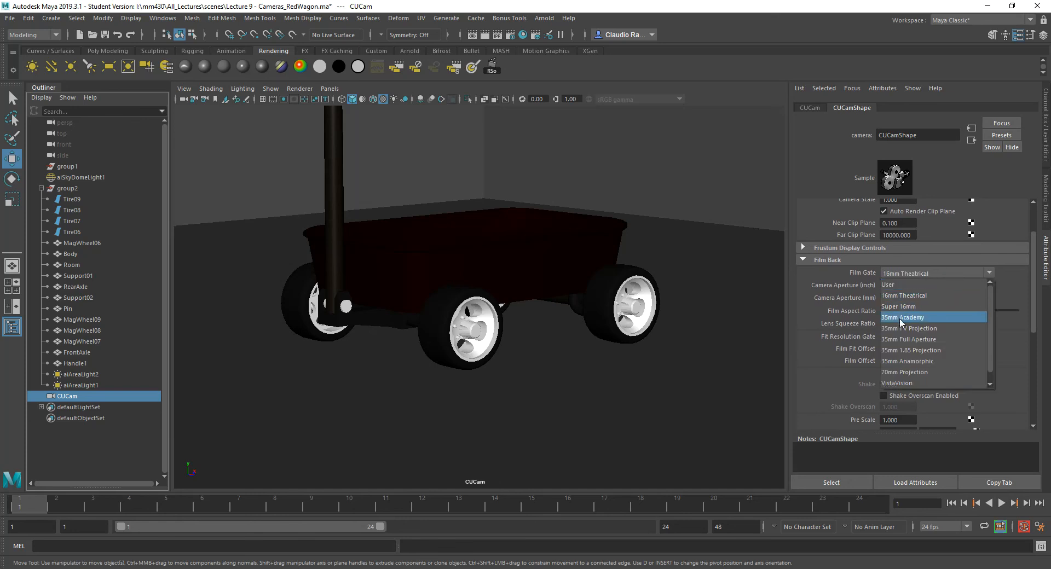
click(902, 317)
scroll(909, 297, up, 3)
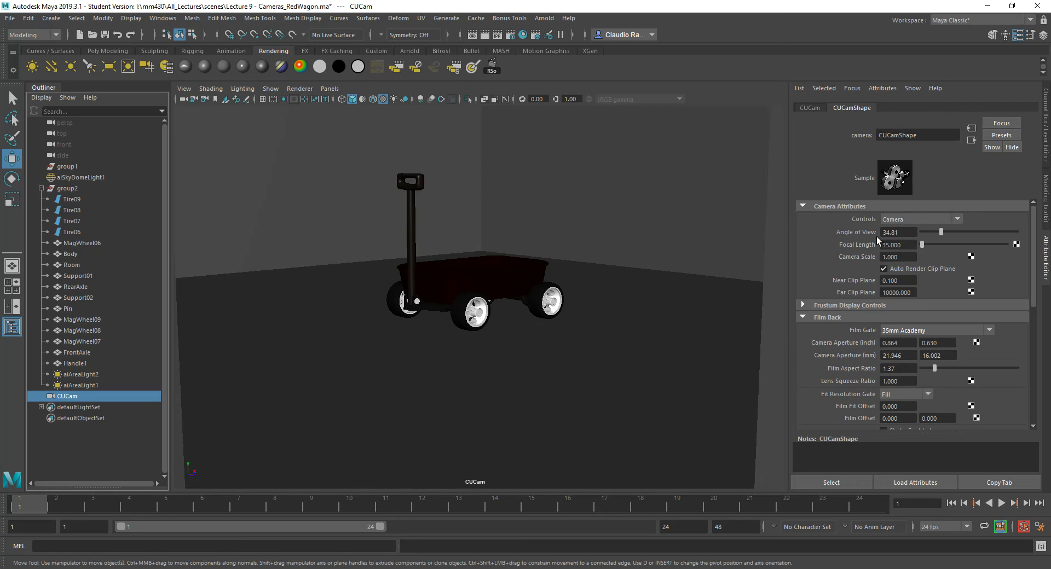
- Look through the available film gate presets and set CUCam's Film Gate to User
click(940, 330)
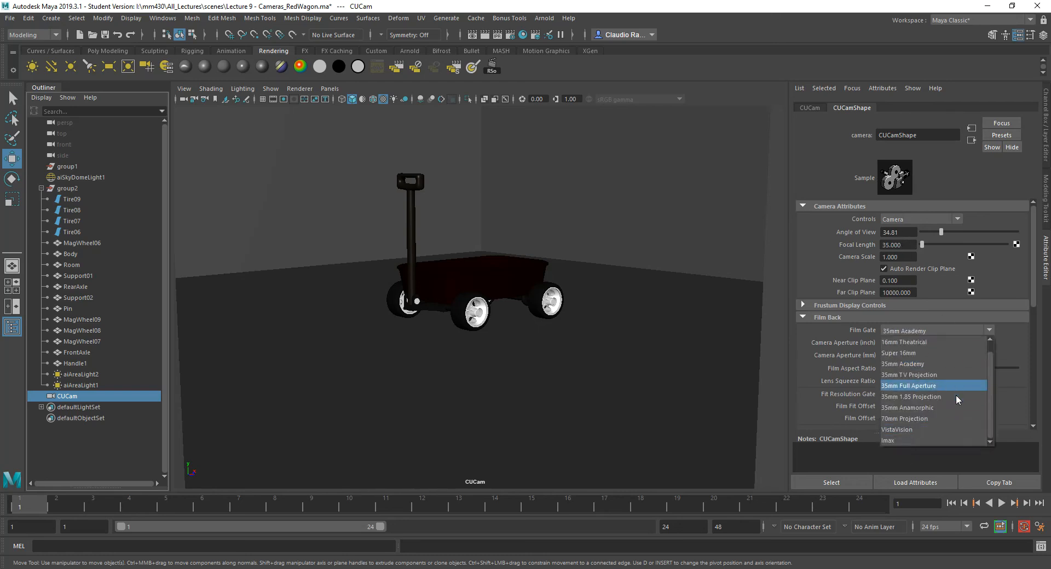
scroll(926, 435, down, 1)
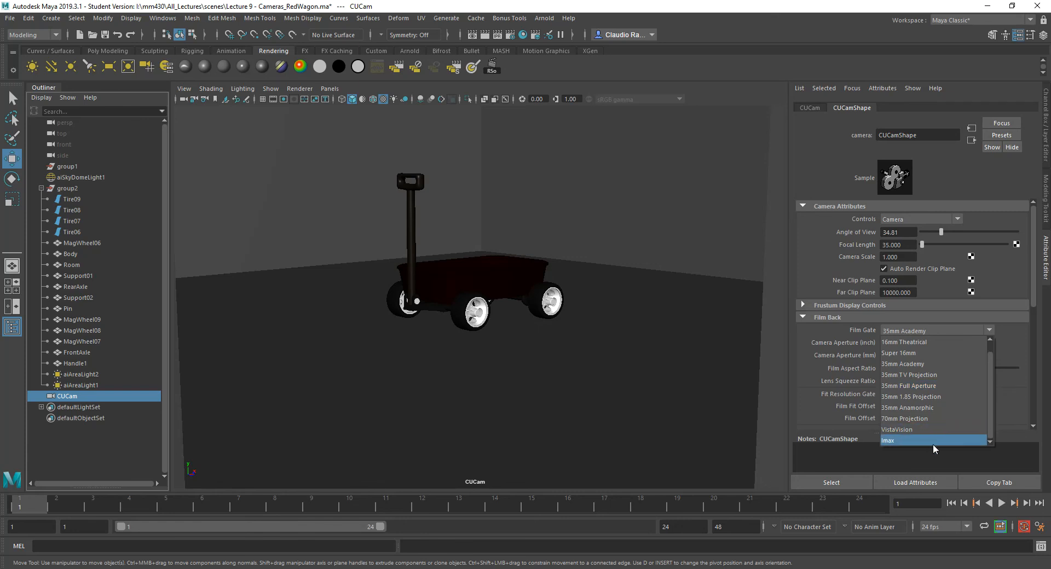
scroll(931, 413, up, 1)
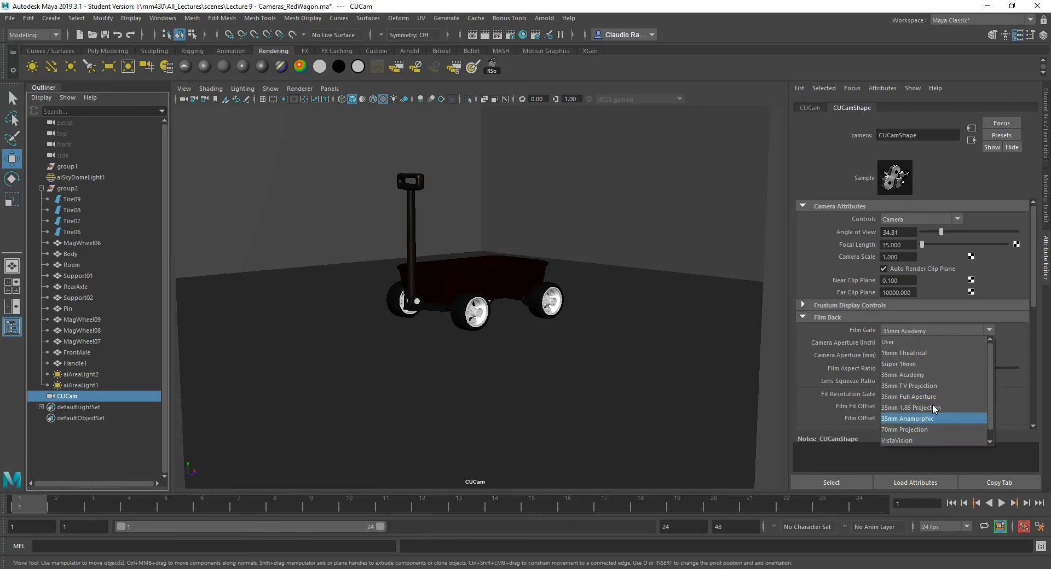
click(900, 343)
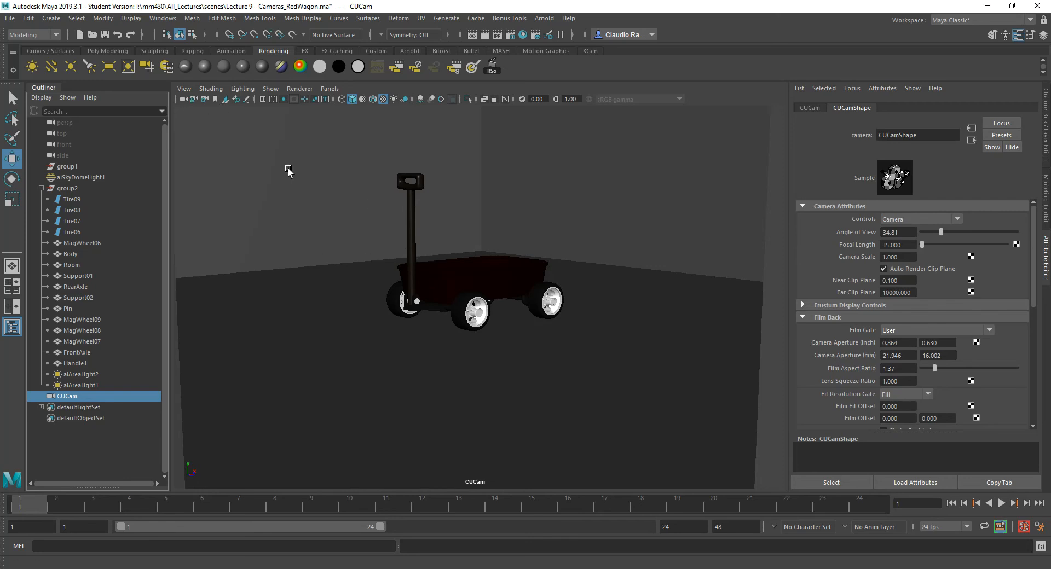
- Display the film gate in the CUCam view
click(183, 92)
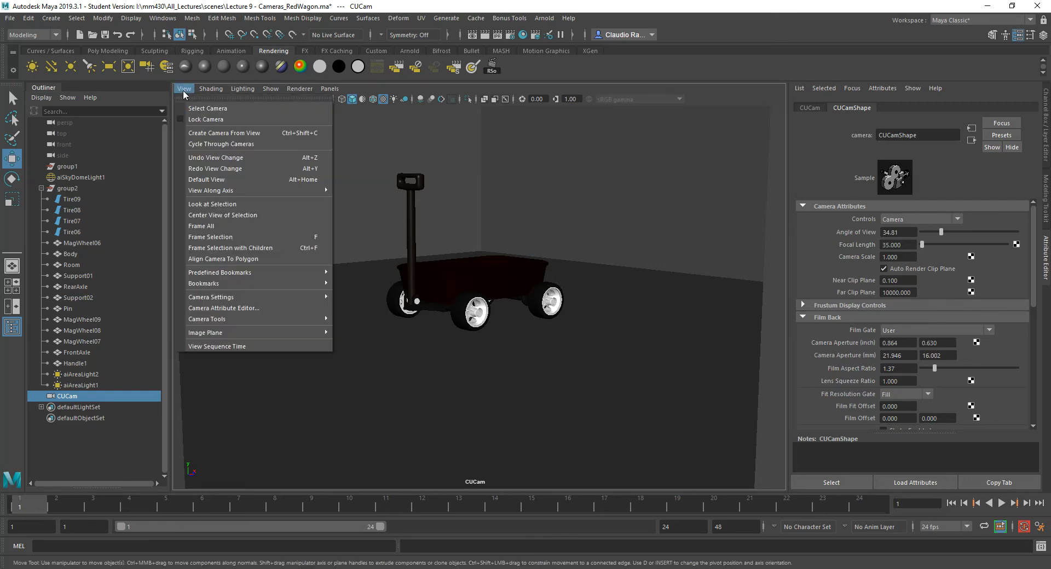
mouse_move(235, 297)
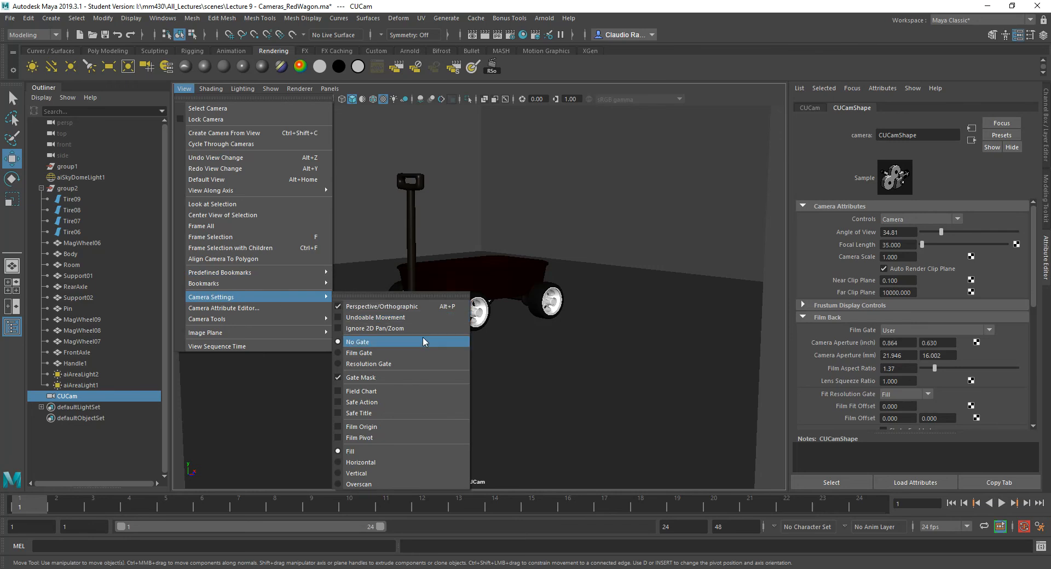
click(400, 353)
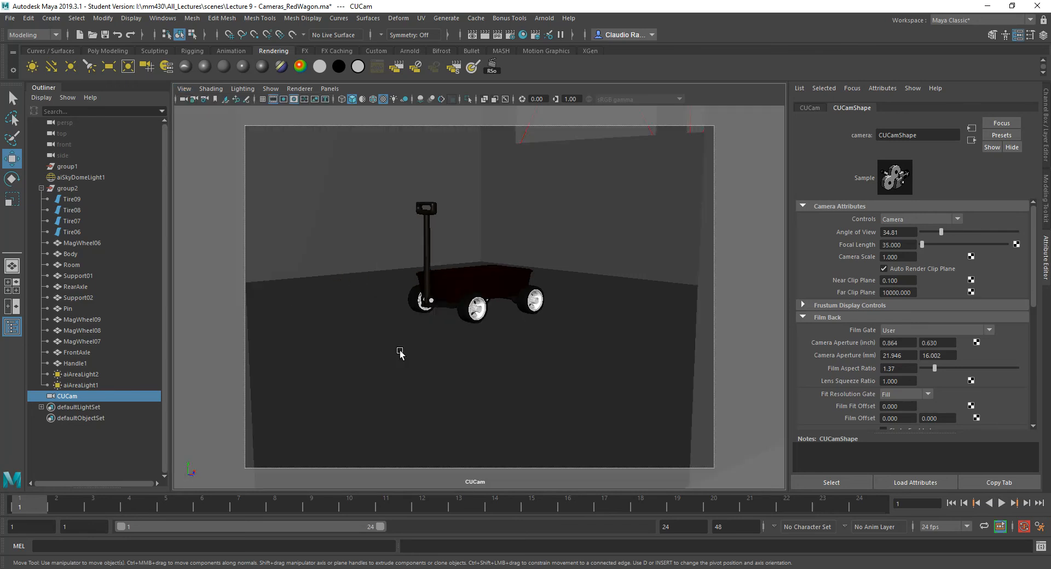
- Try the Safe Title guide in the CUCam view and switch it off again
click(184, 89)
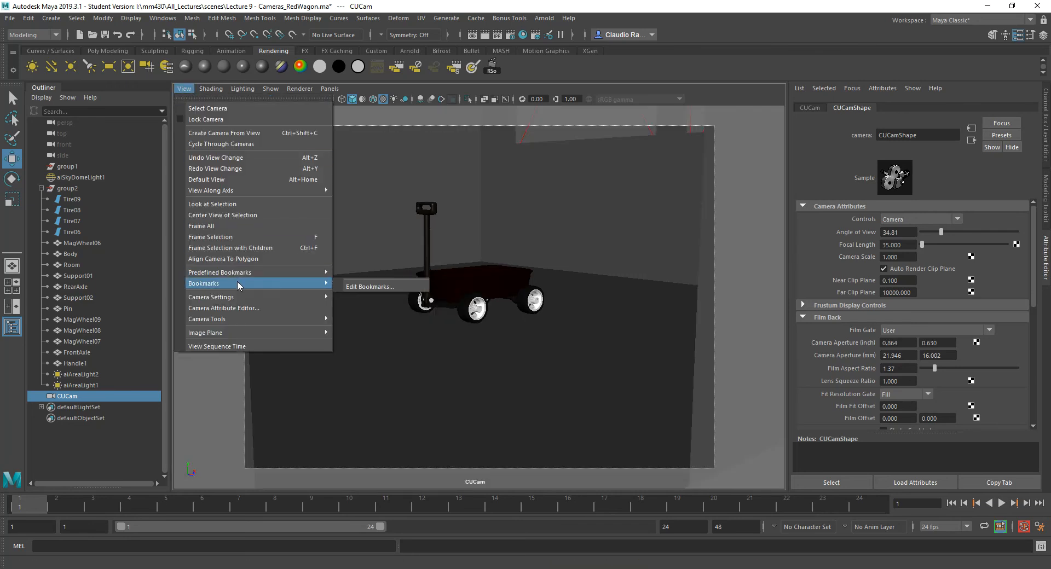
mouse_move(307, 298)
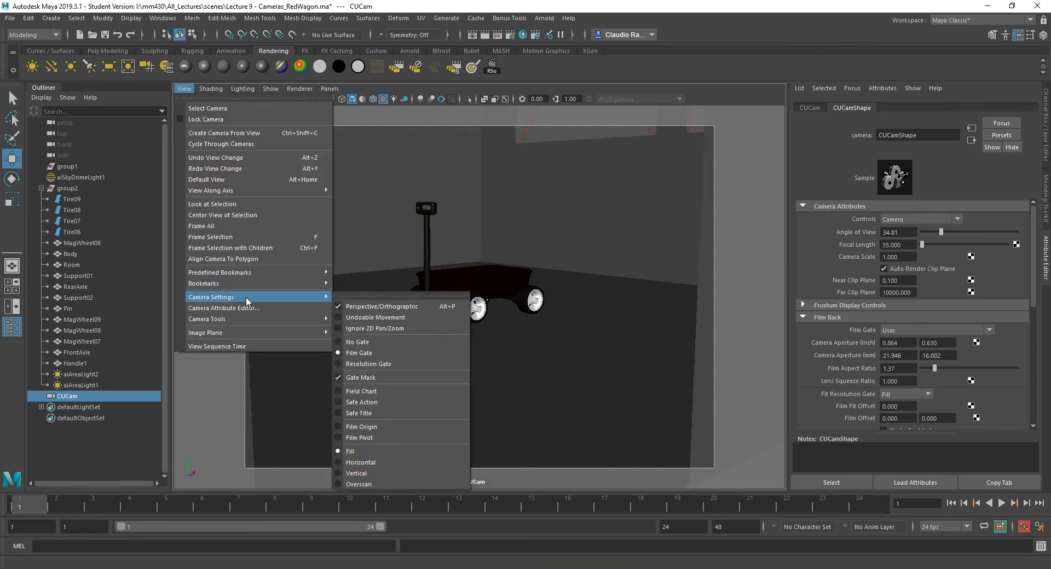
click(376, 413)
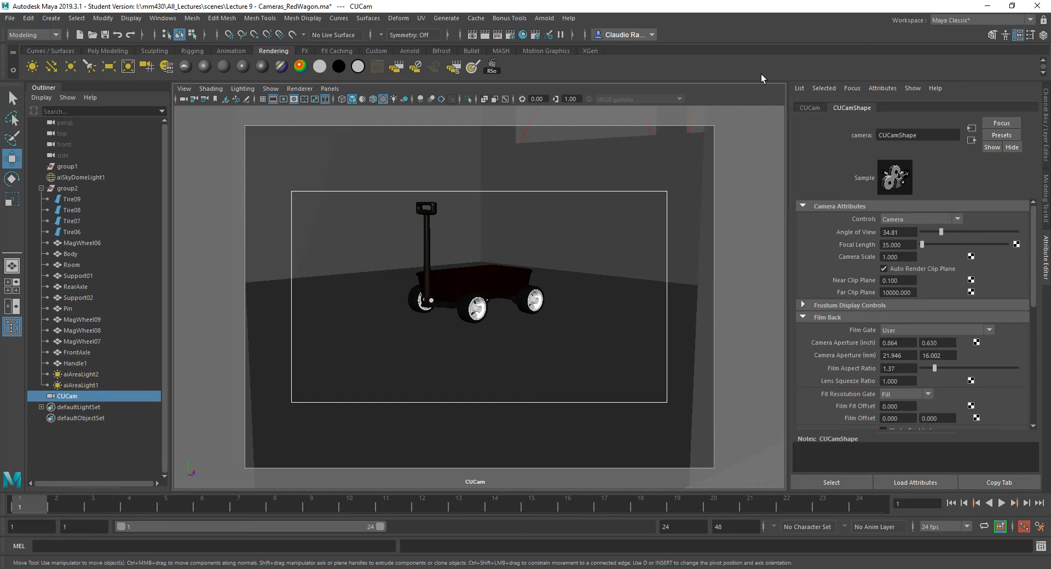
click(184, 88)
mouse_move(224, 277)
mouse_move(228, 299)
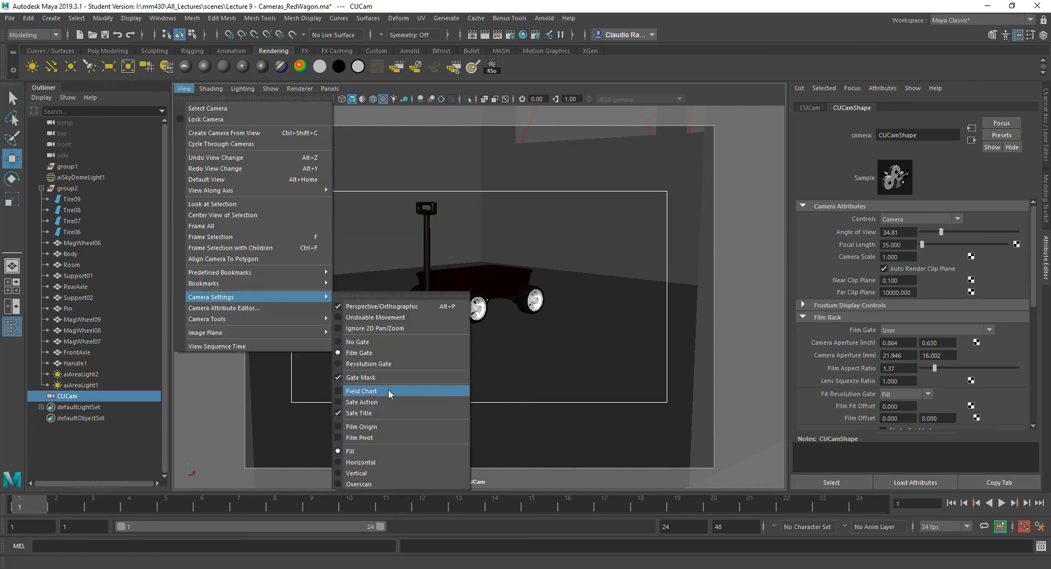
click(361, 416)
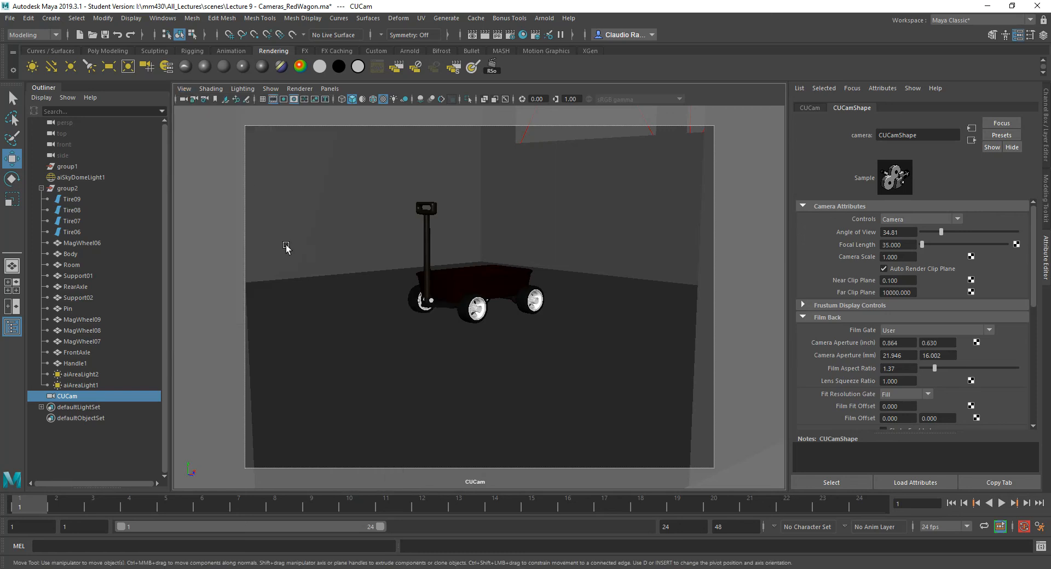
- Switch the CUCam view's gate display from Film Gate to Resolution Gate
click(184, 88)
mouse_move(273, 297)
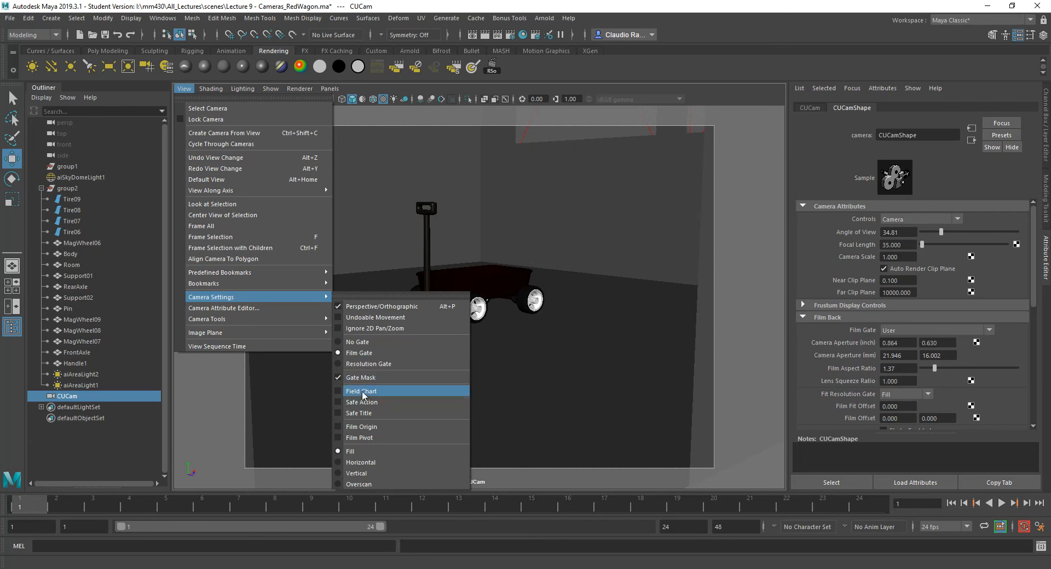
click(360, 364)
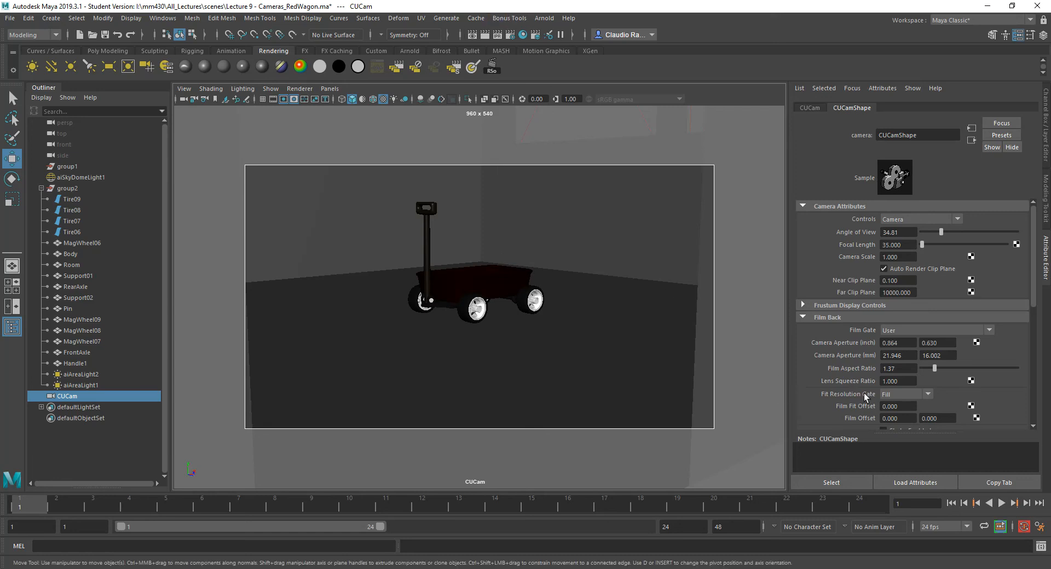
- Look through CUCam's Film Back attributes, including the resolution gate fit, offset, shake and film roll settings
scroll(1011, 366, down, 2)
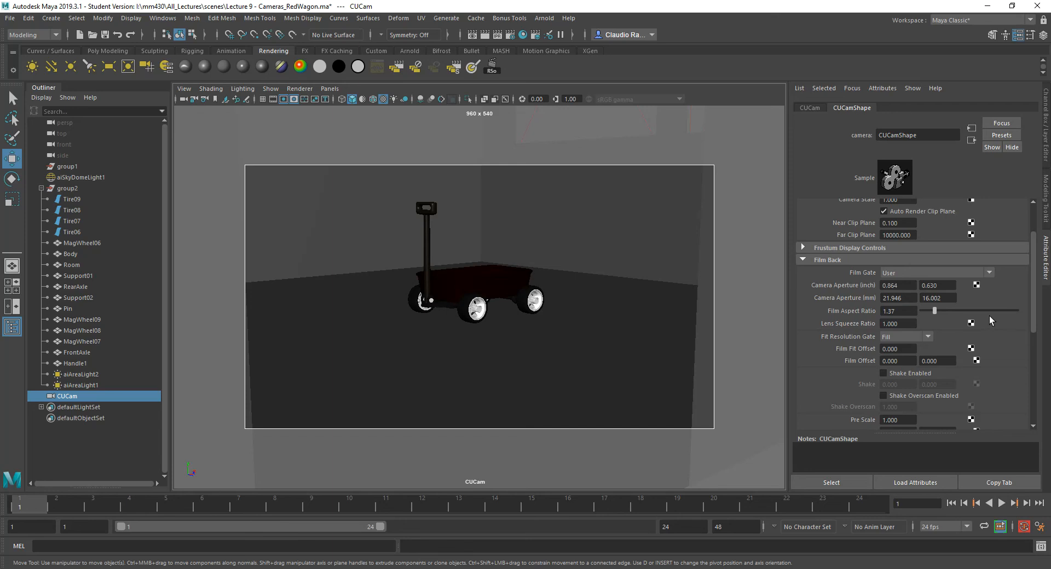
scroll(1017, 348, down, 5)
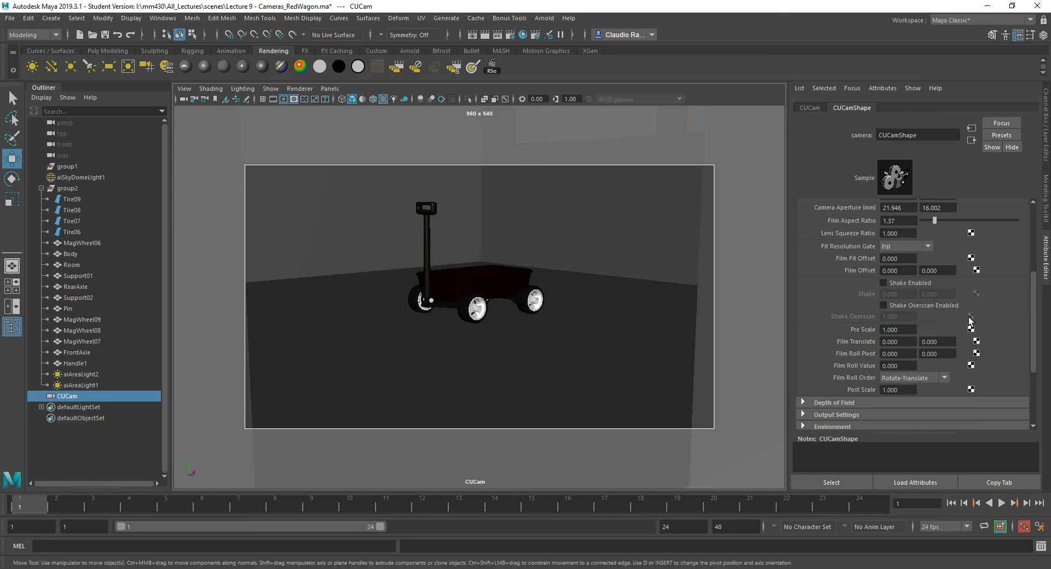
scroll(1032, 350, down, 1)
scroll(1032, 351, up, 3)
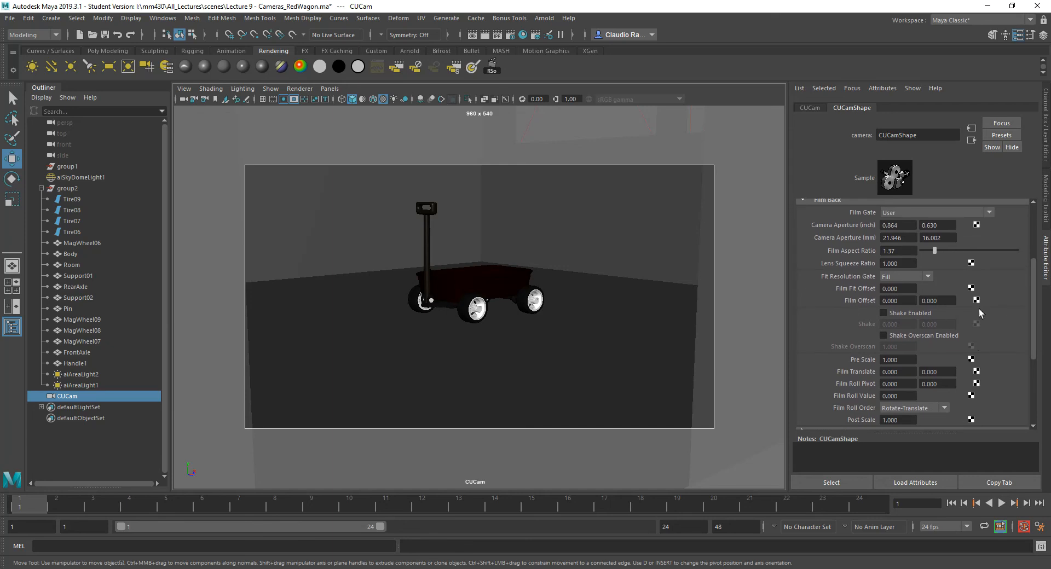
scroll(1036, 345, up, 8)
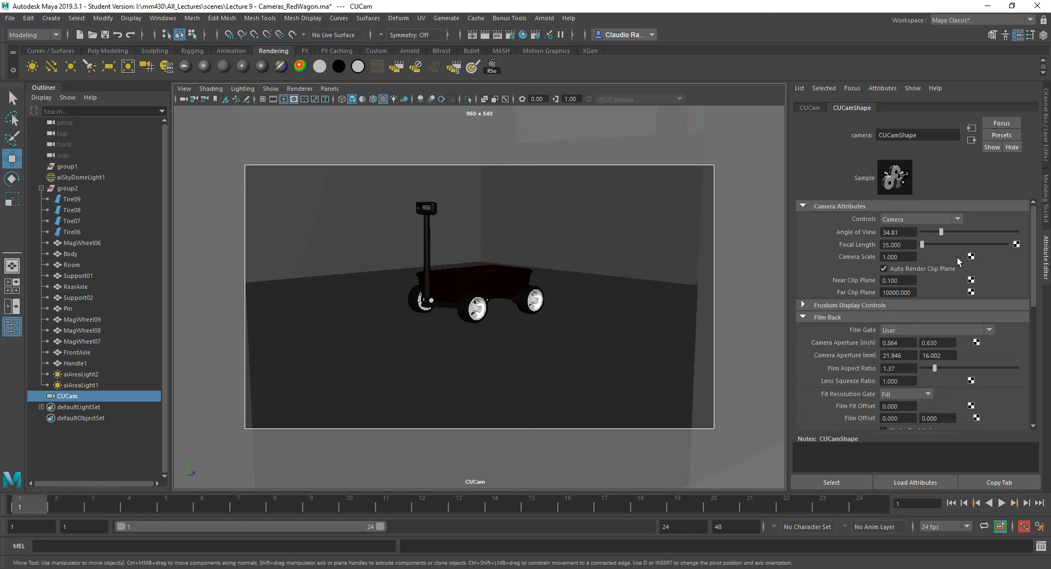
- Expand the Depth of Field and Environment sections of CUCam's shape attributes
drag(1034, 250, 1034, 281)
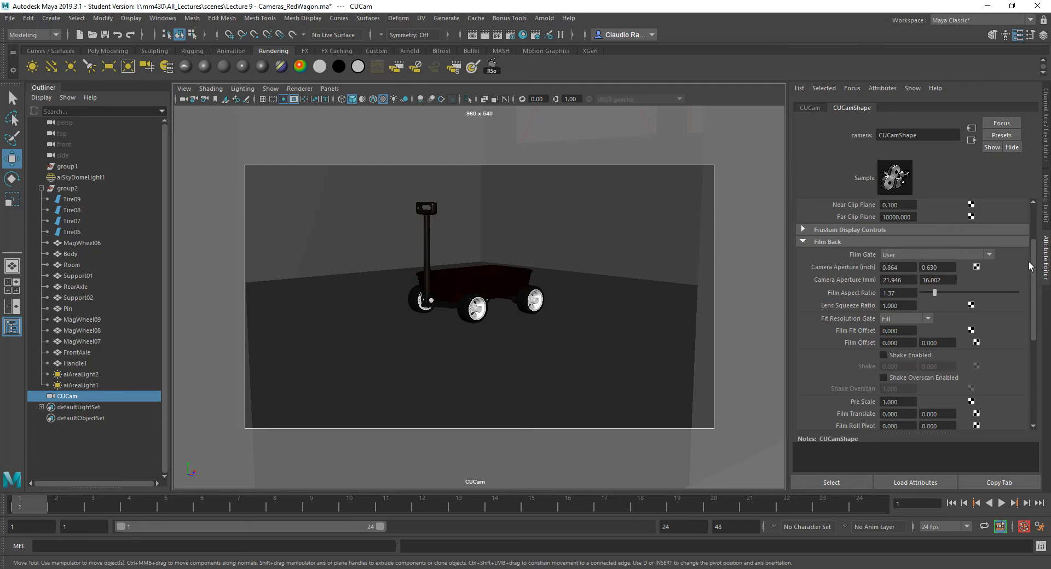
drag(1034, 272, 1034, 290)
drag(1029, 334, 1029, 351)
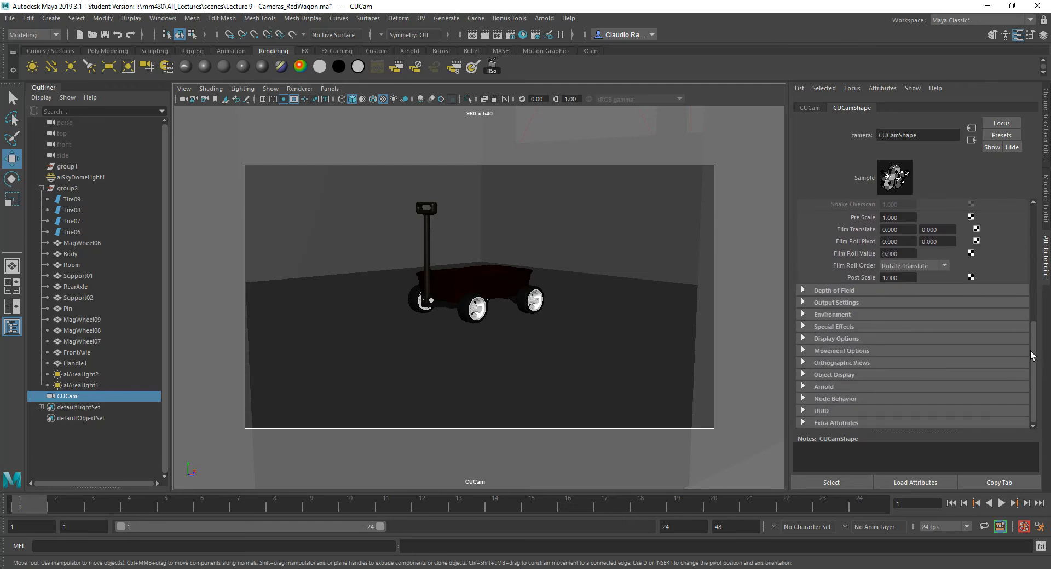
click(803, 290)
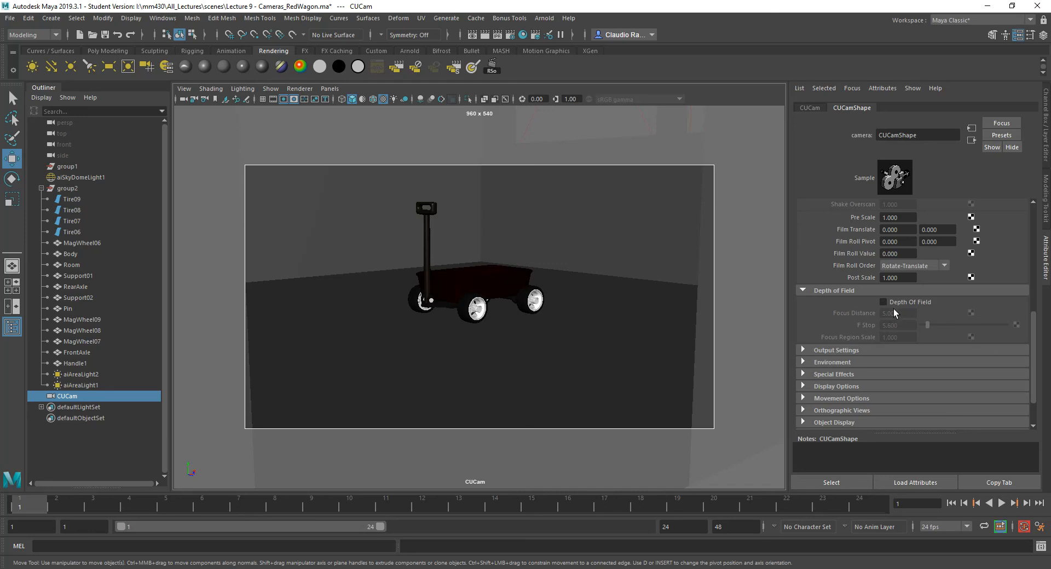
click(802, 363)
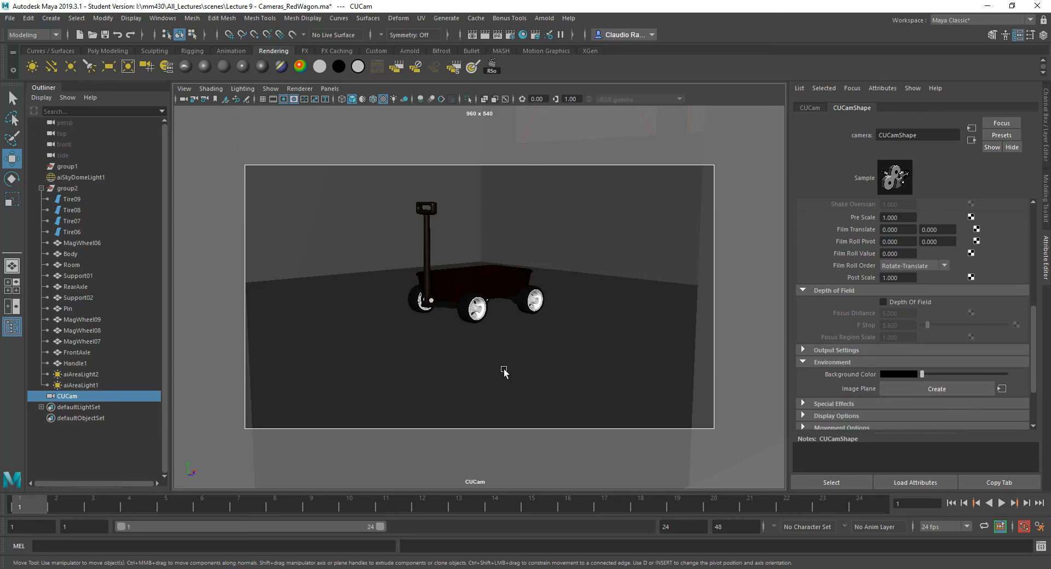
- Delete the Room object surrounding the wagon
click(588, 340)
key(Delete)
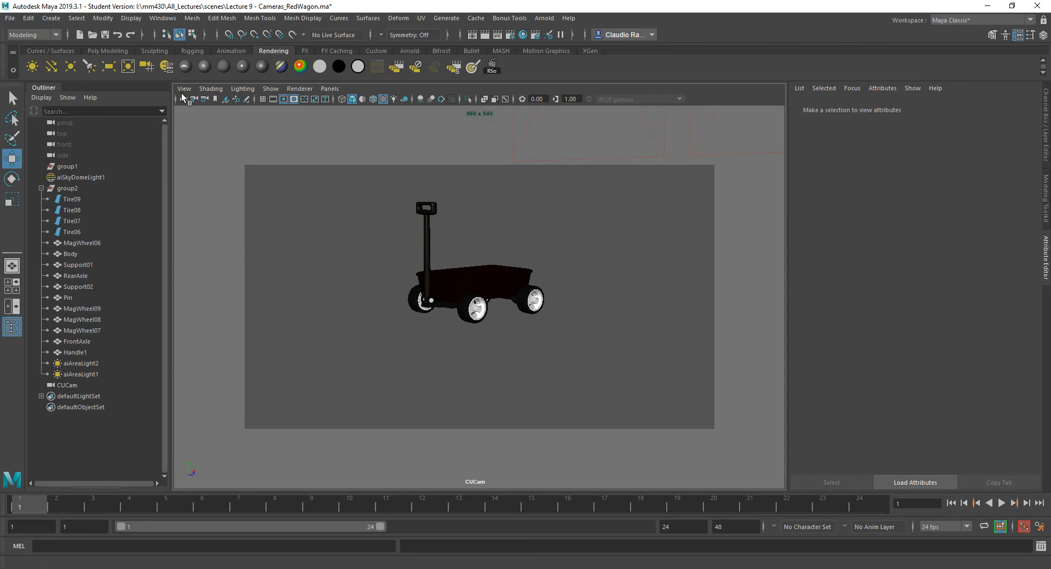
- Create an image plane for CUCam and load 737_Front.jpg from sourceimages as its image
click(70, 385)
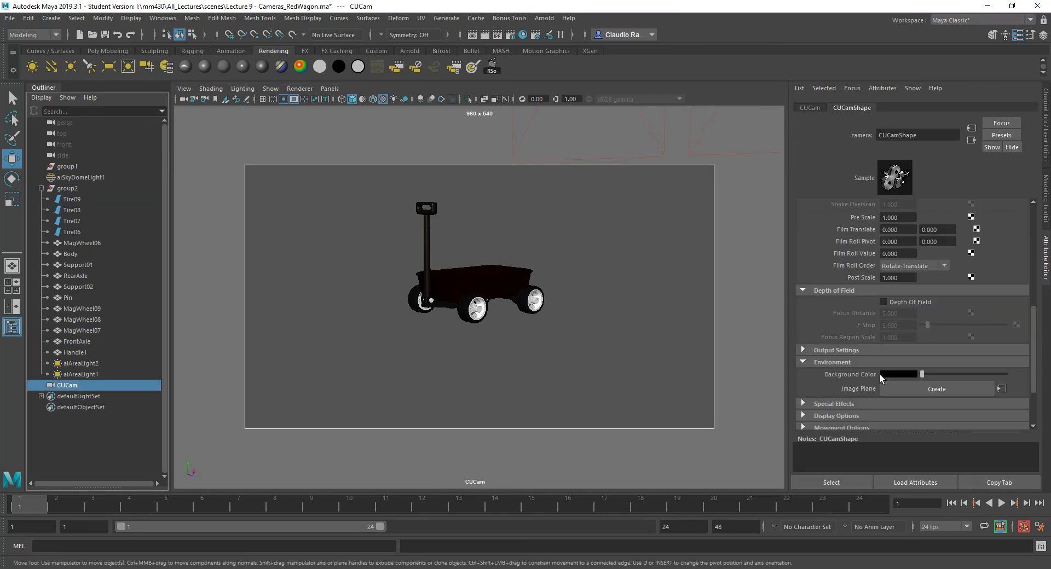
click(967, 390)
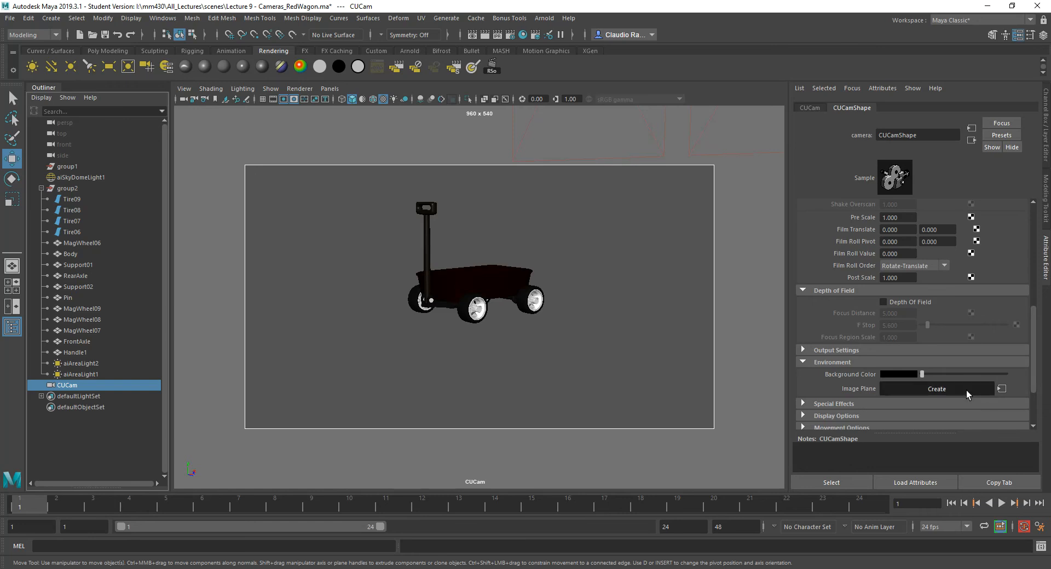
click(1001, 318)
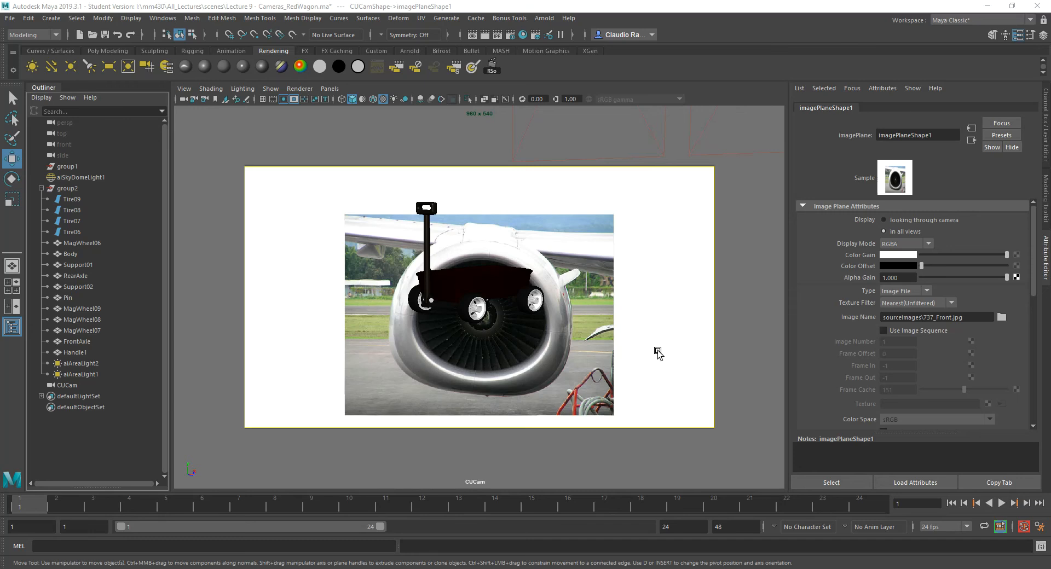
- Examine the image plane's placement relative to CUCam in the four-view layout while changing the camera's angle and distance to the wagon
mouse_move(494, 347)
alt+mouse_down()
mouse_move(508, 356)
mouse_move(445, 356)
mouse_move(550, 348)
mouse_move(490, 352)
mouse_move(514, 336)
mouse_move(514, 361)
mouse_move(495, 350)
mouse_move(504, 357)
alt+mouse_up()
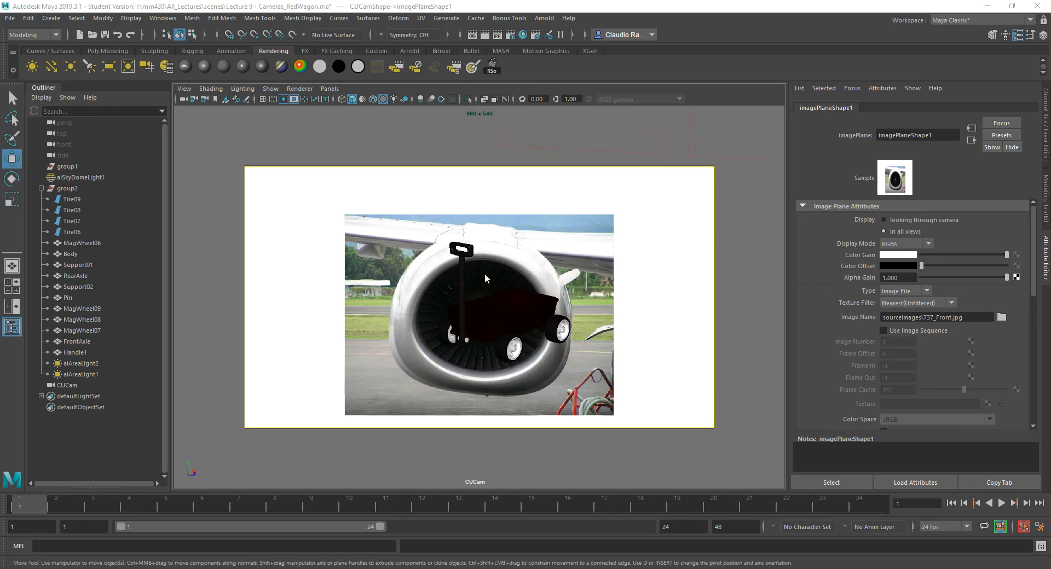
key(space)
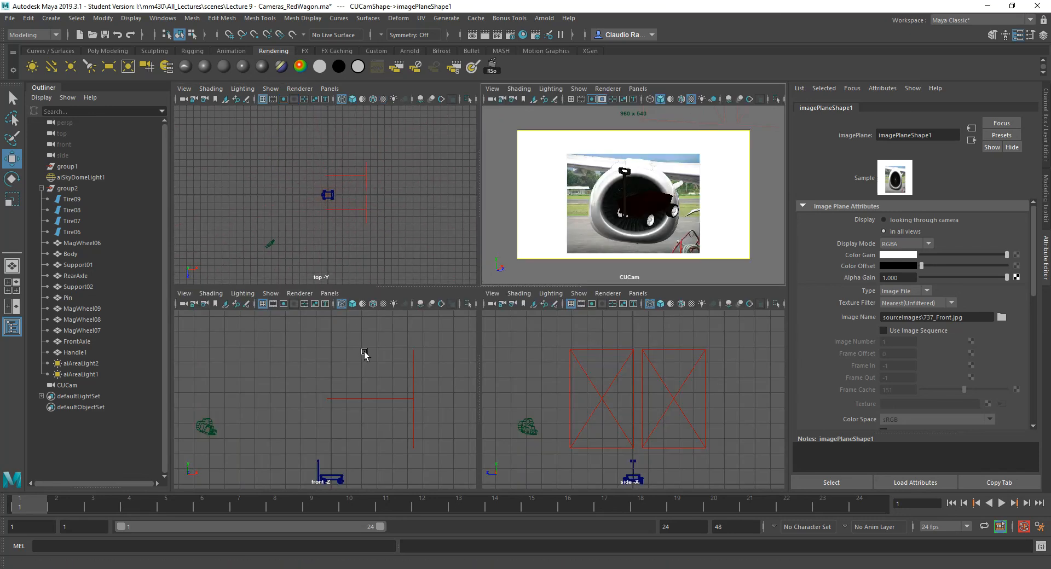
alt+drag(331, 408, 340, 412)
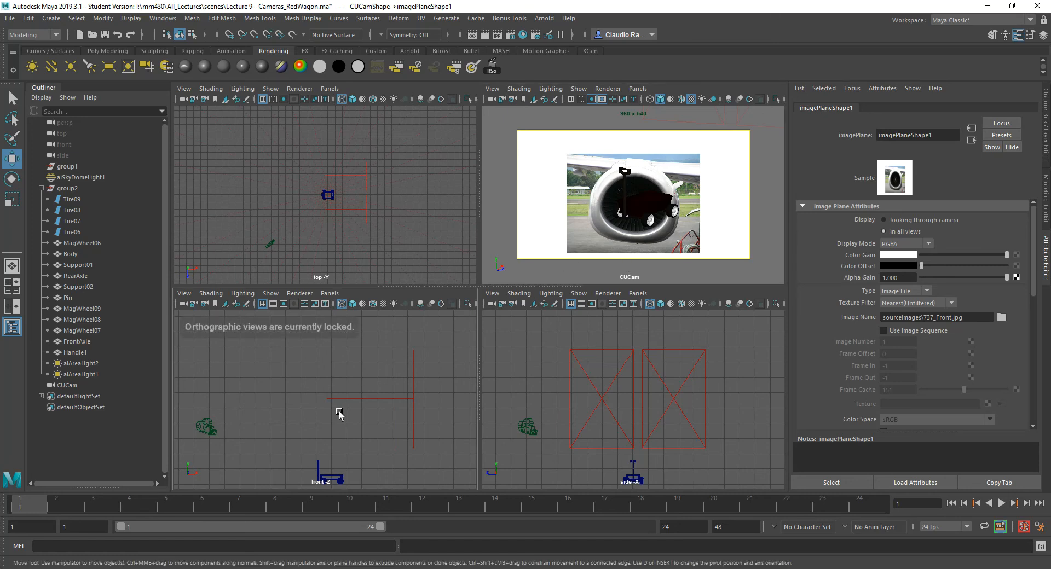
alt+click(587, 235)
alt+drag(587, 235, 591, 239)
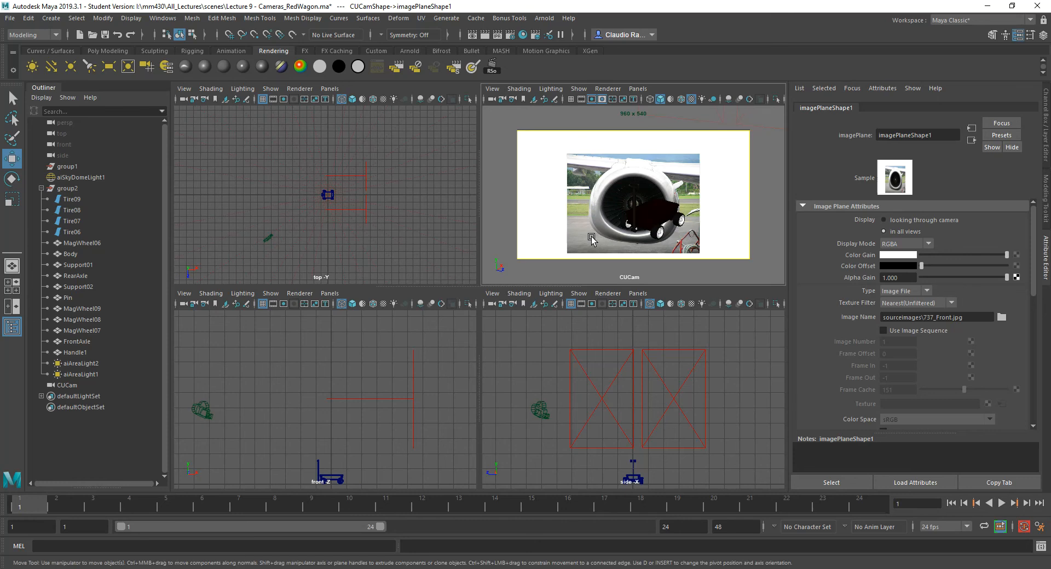
scroll(593, 404, down, 8)
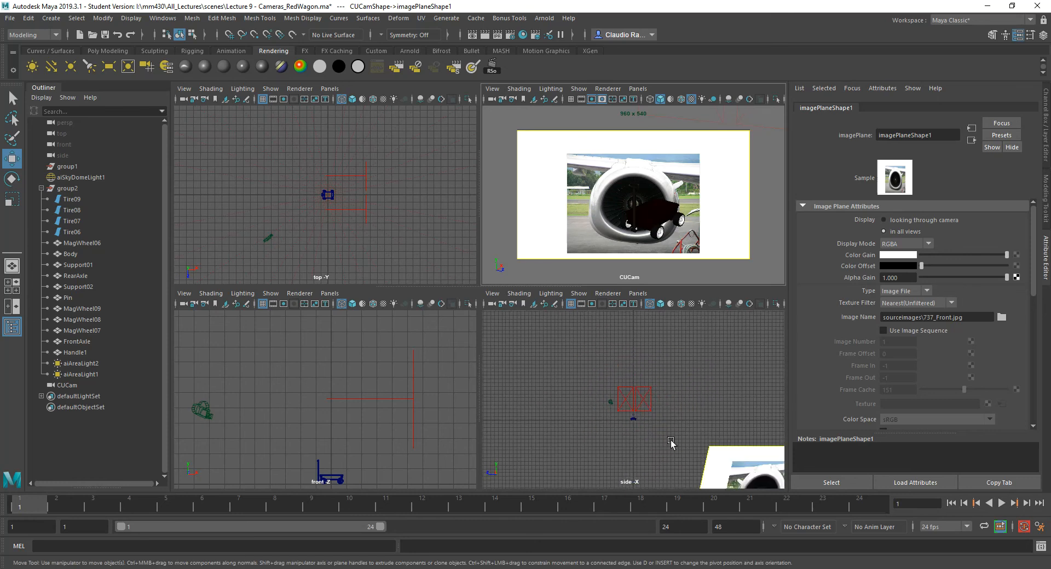
alt+drag(647, 232, 583, 221)
scroll(390, 420, down, 5)
alt+drag(631, 197, 631, 197)
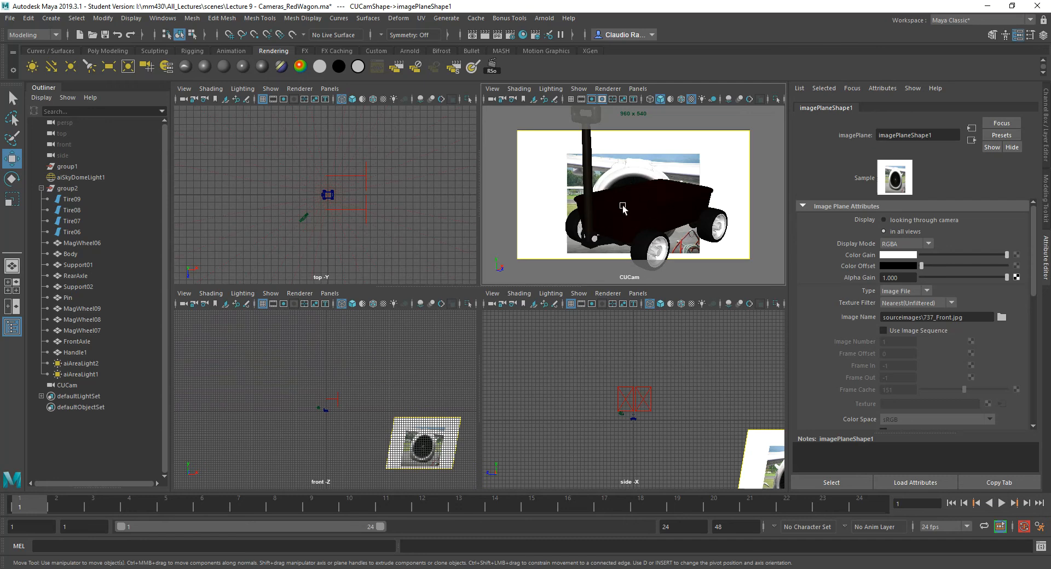
scroll(628, 205, down, 5)
scroll(628, 203, up, 3)
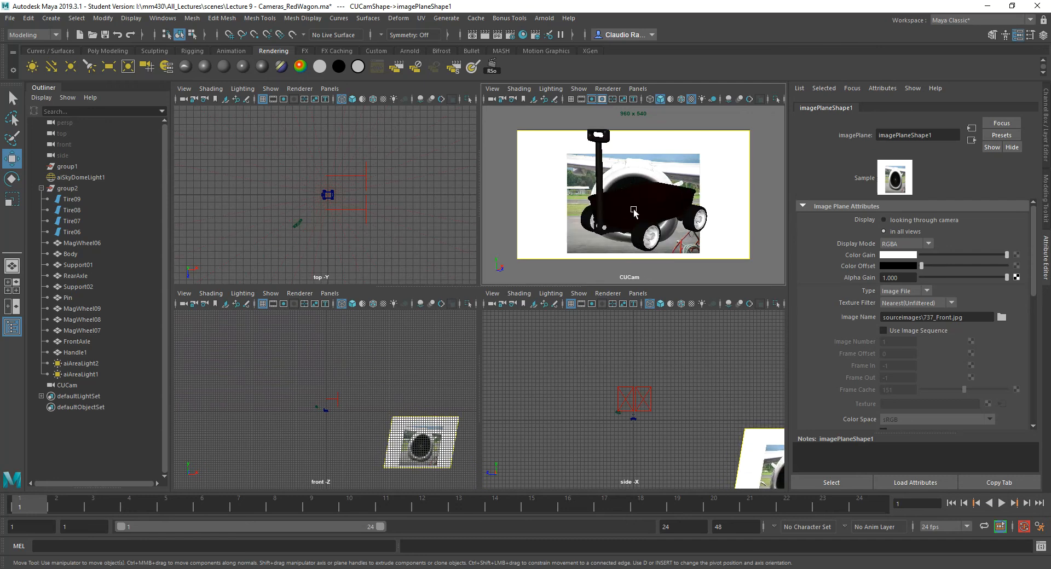